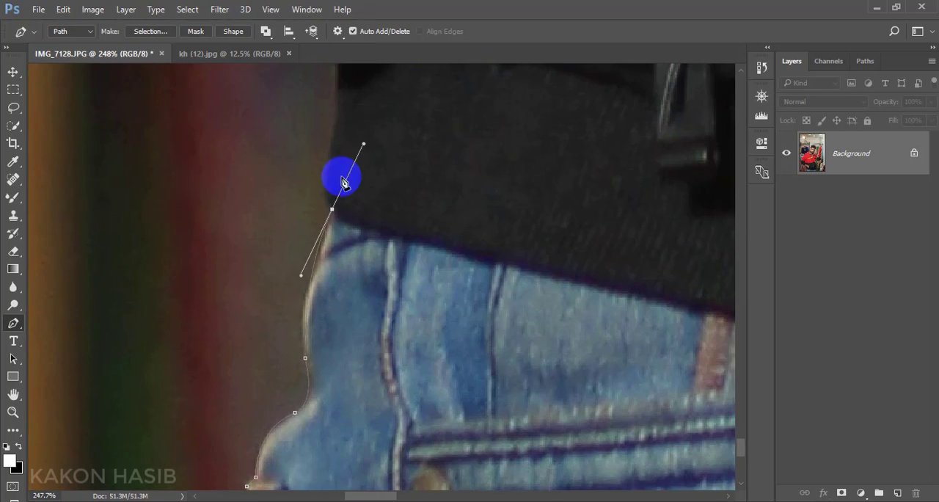
- Continue the Pen path from the jeans' waist up the black jacket's outer edge to the underside of the forearm
{"action": "left_click", "coordinate": [331, 208], "text": "alt"}
{"action": "scroll", "coordinate": [334, 202], "scroll_direction": "up", "scroll_amount": 3}
{"action": "scroll", "coordinate": [266, 163], "scroll_direction": "up", "scroll_amount": 4}
{"action": "left_click_drag", "start_coordinate": [268, 237], "coordinate": [296, 204]}
{"action": "scroll", "coordinate": [266, 146], "scroll_direction": "up", "scroll_amount": 6}
{"action": "left_click", "coordinate": [227, 240]}
- Trace the path along the forearm's lower edge and around the underside of the black sleeve cuff
{"action": "scroll", "coordinate": [227, 235], "scroll_direction": "up", "scroll_amount": 5}
{"action": "left_click", "coordinate": [223, 285]}
{"action": "left_click", "coordinate": [224, 206]}
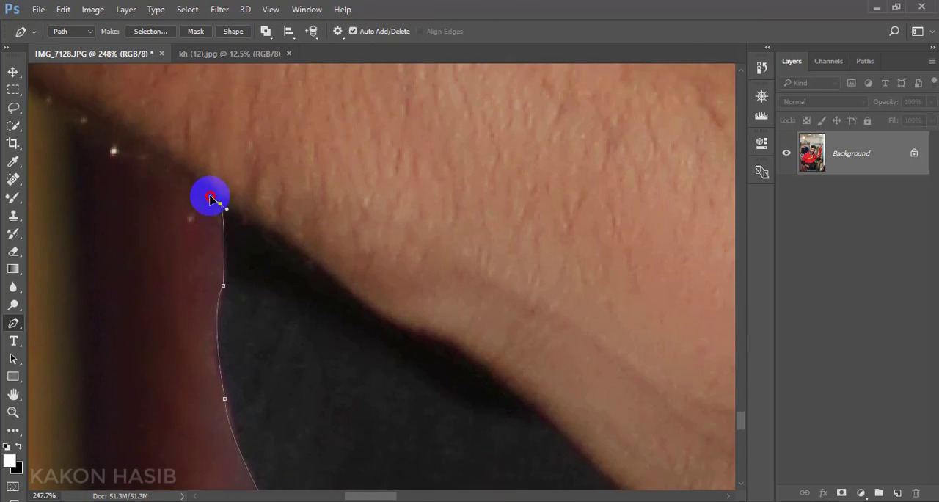
{"action": "left_click", "coordinate": [135, 147]}
{"action": "left_click", "coordinate": [76, 116]}
{"action": "left_click_drag", "start_coordinate": [257, 235], "coordinate": [191, 161]}
{"action": "left_click_drag", "start_coordinate": [155, 294], "coordinate": [143, 273]}
{"action": "left_click", "coordinate": [115, 242]}
- Extend the path up the outer edge of the black lower sleeve
{"action": "scroll", "coordinate": [116, 244], "scroll_direction": "up", "scroll_amount": 2}
{"action": "left_click", "coordinate": [258, 310]}
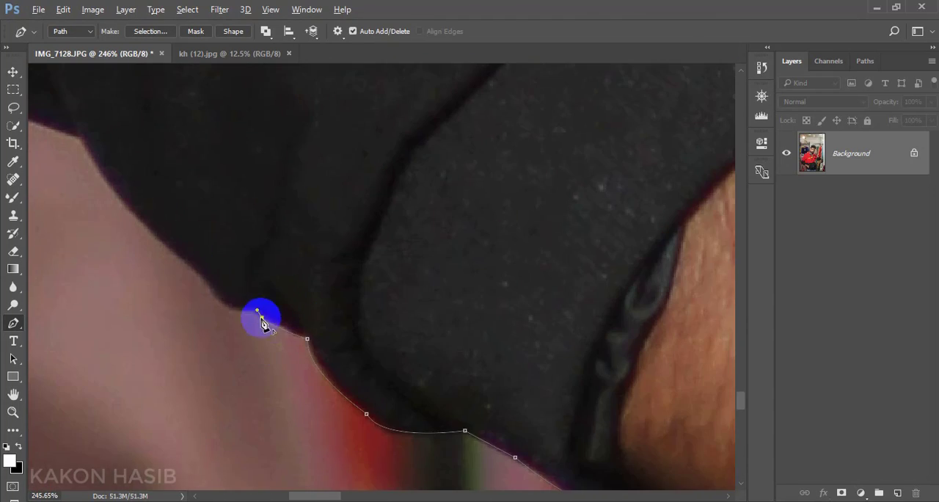
{"action": "scroll", "coordinate": [229, 302], "scroll_direction": "up", "scroll_amount": 3}
{"action": "left_click", "coordinate": [142, 342]}
{"action": "left_click", "coordinate": [318, 374]}
{"action": "left_click_drag", "start_coordinate": [249, 322], "coordinate": [243, 284]}
{"action": "left_click", "coordinate": [207, 309]}
- Trace the path past the top of the black sleeve section and up the start of the red sleeve
{"action": "scroll", "coordinate": [198, 293], "scroll_direction": "up", "scroll_amount": 4}
{"action": "left_click", "coordinate": [168, 318]}
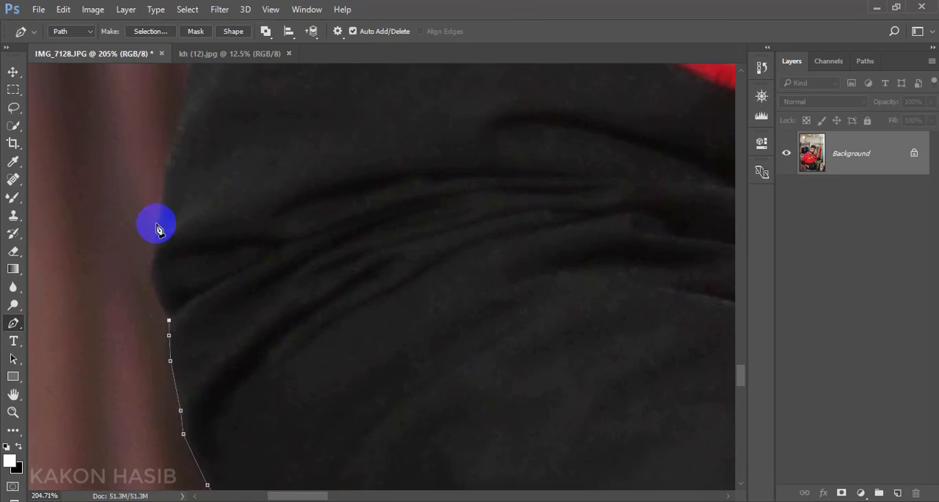
{"action": "scroll", "coordinate": [159, 235], "scroll_direction": "up", "scroll_amount": 3}
{"action": "left_click", "coordinate": [178, 220]}
{"action": "scroll", "coordinate": [192, 246], "scroll_direction": "up", "scroll_amount": 4}
{"action": "left_click", "coordinate": [230, 205]}
{"action": "scroll", "coordinate": [250, 194], "scroll_direction": "up", "scroll_amount": 4}
{"action": "left_click", "coordinate": [287, 300]}
{"action": "left_click", "coordinate": [287, 239]}
- Outline the folds and notch along the outer edge of the red sleeve
{"action": "scroll", "coordinate": [297, 227], "scroll_direction": "up", "scroll_amount": 4}
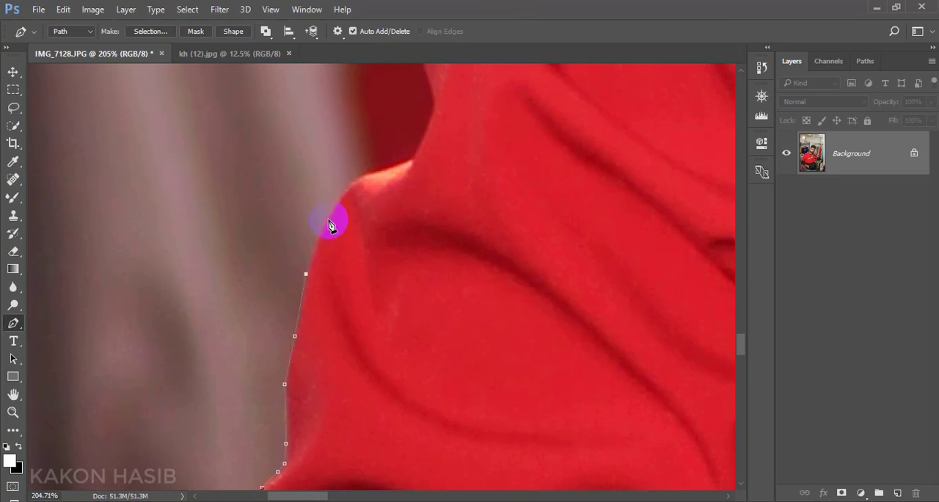
{"action": "left_click", "coordinate": [329, 224]}
{"action": "scroll", "coordinate": [407, 215], "scroll_direction": "down", "scroll_amount": 5}
{"action": "scroll", "coordinate": [407, 216], "scroll_direction": "up", "scroll_amount": 4}
{"action": "mouse_move", "coordinate": [384, 293]}
{"action": "left_mouse_down"}
{"action": "mouse_move", "coordinate": [375, 269]}
{"action": "mouse_move", "coordinate": [408, 220]}
{"action": "left_mouse_up"}
{"action": "left_click", "coordinate": [455, 236]}
- Continue the path up the red upper arm to the top of the shoulder
{"action": "scroll", "coordinate": [449, 235], "scroll_direction": "up", "scroll_amount": 3}
{"action": "left_click", "coordinate": [438, 234]}
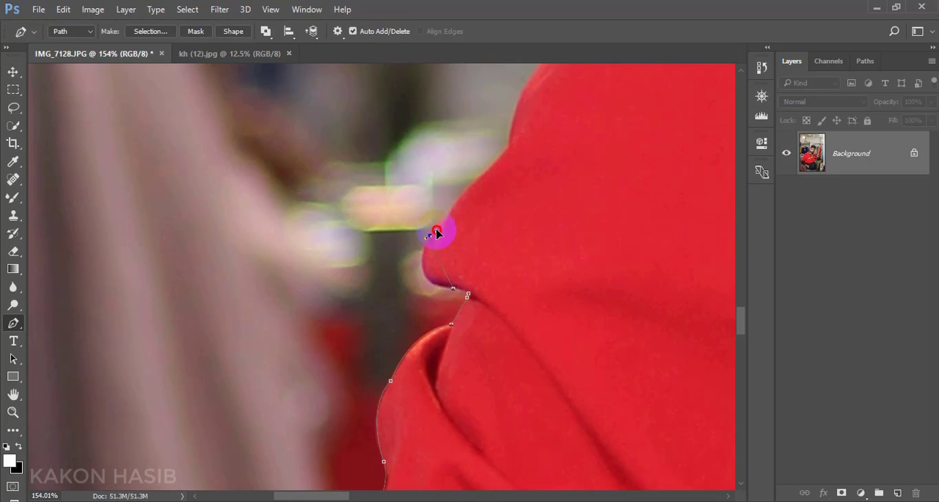
{"action": "left_click", "coordinate": [324, 261]}
{"action": "scroll", "coordinate": [345, 261], "scroll_direction": "up", "scroll_amount": 4}
{"action": "mouse_move", "coordinate": [398, 256]}
{"action": "left_mouse_down"}
{"action": "mouse_move", "coordinate": [425, 233]}
{"action": "mouse_move", "coordinate": [469, 271]}
{"action": "left_mouse_up"}
{"action": "left_click", "coordinate": [317, 288]}
{"action": "scroll", "coordinate": [323, 288], "scroll_direction": "up", "scroll_amount": 3}
{"action": "left_click", "coordinate": [359, 288]}
- Trace the path around the outer edge of the ear up to the hairline
{"action": "scroll", "coordinate": [359, 288], "scroll_direction": "up", "scroll_amount": 1}
{"action": "left_click", "coordinate": [399, 267]}
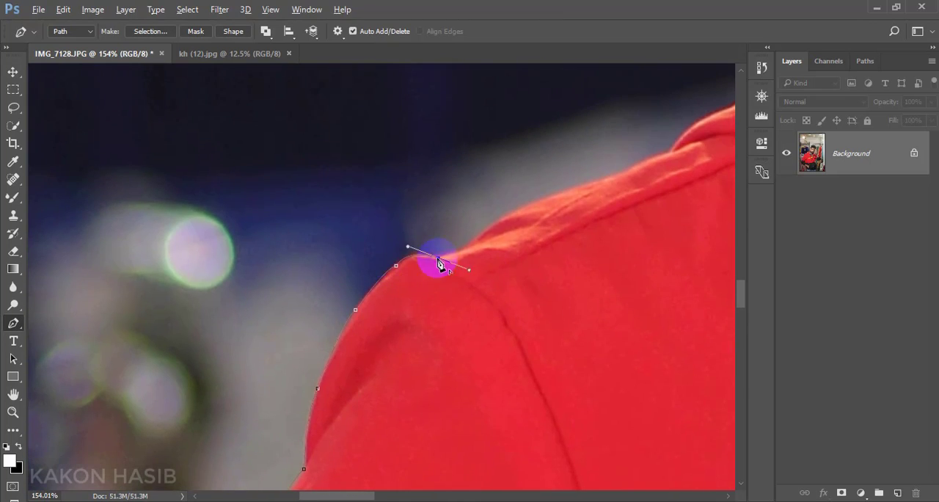
- Trace the path over the shoulder seam and up the orange-lit edge of the jacket collar
{"action": "scroll", "coordinate": [439, 261], "scroll_direction": "right", "scroll_amount": 5}
{"action": "left_click", "coordinate": [291, 271]}
{"action": "left_click", "coordinate": [370, 277]}
{"action": "left_click", "coordinate": [477, 216]}
{"action": "left_click", "coordinate": [548, 175]}
{"action": "left_click_drag", "start_coordinate": [551, 176], "coordinate": [362, 273]}
{"action": "left_click", "coordinate": [442, 198]}
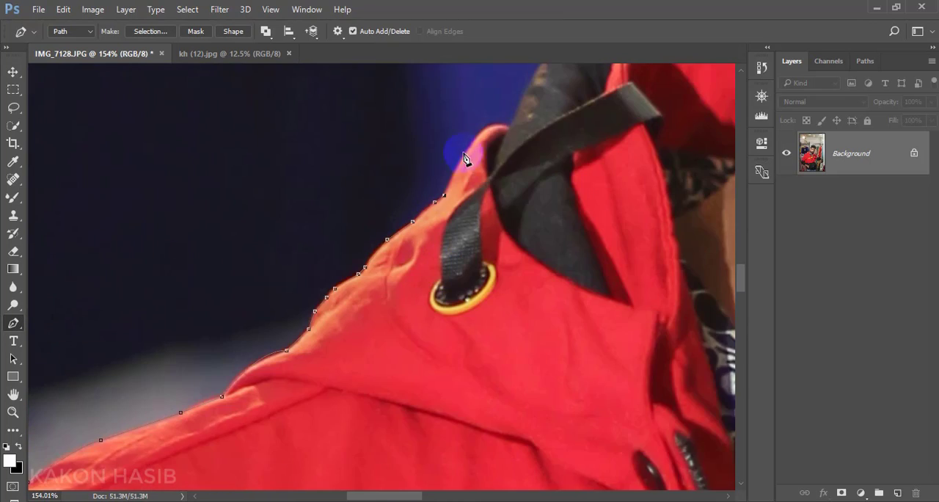
- Outline the top of the jacket collar as far as the bearded jaw
{"action": "left_click", "coordinate": [547, 124]}
{"action": "left_click_drag", "start_coordinate": [646, 174], "coordinate": [468, 283]}
{"action": "left_click", "coordinate": [515, 198]}
{"action": "left_click", "coordinate": [589, 212]}
{"action": "left_click_drag", "start_coordinate": [589, 212], "coordinate": [296, 422]}
{"action": "mouse_move", "coordinate": [335, 261]}
{"action": "left_mouse_down"}
{"action": "mouse_move", "coordinate": [344, 258]}
{"action": "mouse_move", "coordinate": [311, 195]}
{"action": "left_mouse_up"}
{"action": "scroll", "coordinate": [323, 253], "scroll_direction": "up", "scroll_amount": 2}
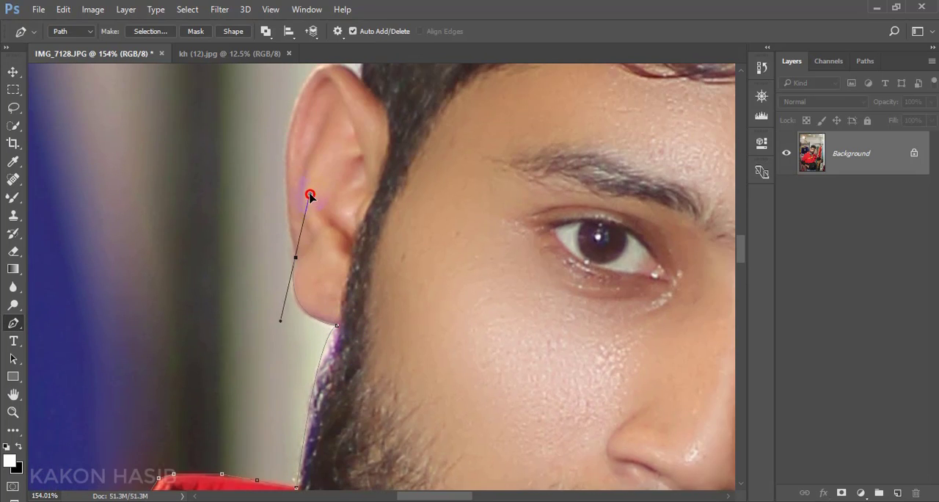
- Outline the hair over the top of the head and down its far side to the raised hand
{"action": "scroll", "coordinate": [294, 220], "scroll_direction": "up", "scroll_amount": 4}
{"action": "left_click", "coordinate": [288, 291]}
{"action": "left_click_drag", "start_coordinate": [324, 230], "coordinate": [347, 219]}
{"action": "scroll", "coordinate": [380, 264], "scroll_direction": "down", "scroll_amount": 3}
{"action": "left_click_drag", "start_coordinate": [469, 159], "coordinate": [506, 147]}
{"action": "scroll", "coordinate": [513, 168], "scroll_direction": "down", "scroll_amount": 4}
{"action": "scroll", "coordinate": [511, 175], "scroll_direction": "right", "scroll_amount": 4}
{"action": "left_click_drag", "start_coordinate": [386, 176], "coordinate": [451, 237]}
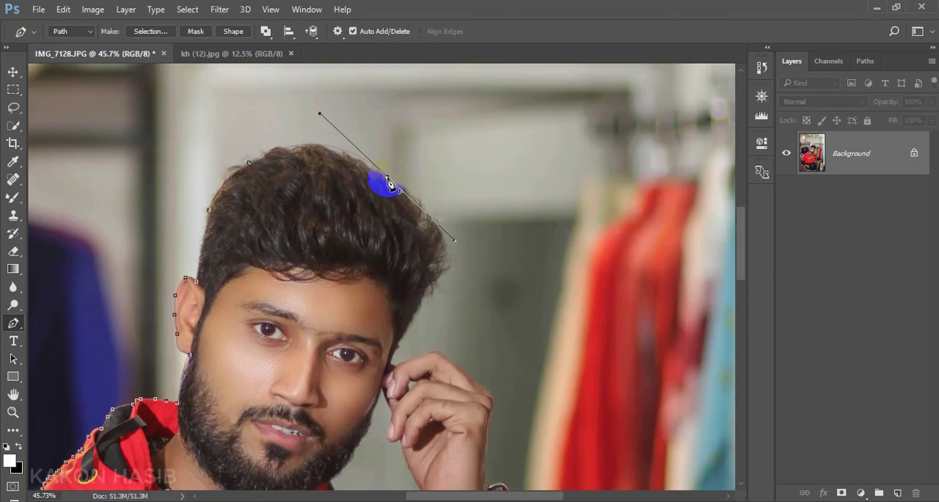
{"action": "scroll", "coordinate": [432, 242], "scroll_direction": "up", "scroll_amount": 5}
{"action": "left_click", "coordinate": [408, 204]}
{"action": "right_click", "coordinate": [407, 204]}
{"action": "left_click", "coordinate": [386, 249]}
- Trace the path over the raised fingers and knuckles
{"action": "scroll", "coordinate": [383, 253], "scroll_direction": "up", "scroll_amount": 4}
{"action": "left_click_drag", "start_coordinate": [381, 192], "coordinate": [371, 203]}
{"action": "left_click_drag", "start_coordinate": [452, 198], "coordinate": [473, 195]}
{"action": "scroll", "coordinate": [477, 209], "scroll_direction": "up", "scroll_amount": 3}
{"action": "left_click_drag", "start_coordinate": [518, 207], "coordinate": [530, 220]}
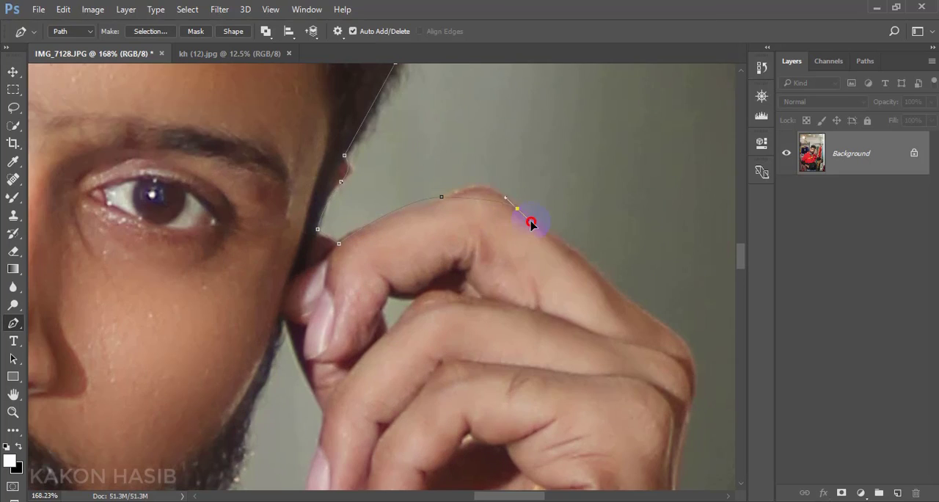
{"action": "scroll", "coordinate": [531, 220], "scroll_direction": "right", "scroll_amount": 3}
{"action": "left_click_drag", "start_coordinate": [435, 204], "coordinate": [445, 213]}
- Continue the path down the outer side of the hand to the wristwatch
{"action": "left_click_drag", "start_coordinate": [451, 212], "coordinate": [436, 254]}
{"action": "scroll", "coordinate": [436, 249], "scroll_direction": "down", "scroll_amount": 3}
{"action": "left_click", "coordinate": [428, 248]}
{"action": "scroll", "coordinate": [428, 248], "scroll_direction": "down", "scroll_amount": 3}
- Outline the outer edge of the wristwatch case down to the wrist
{"action": "left_click_drag", "start_coordinate": [474, 201], "coordinate": [491, 204]}
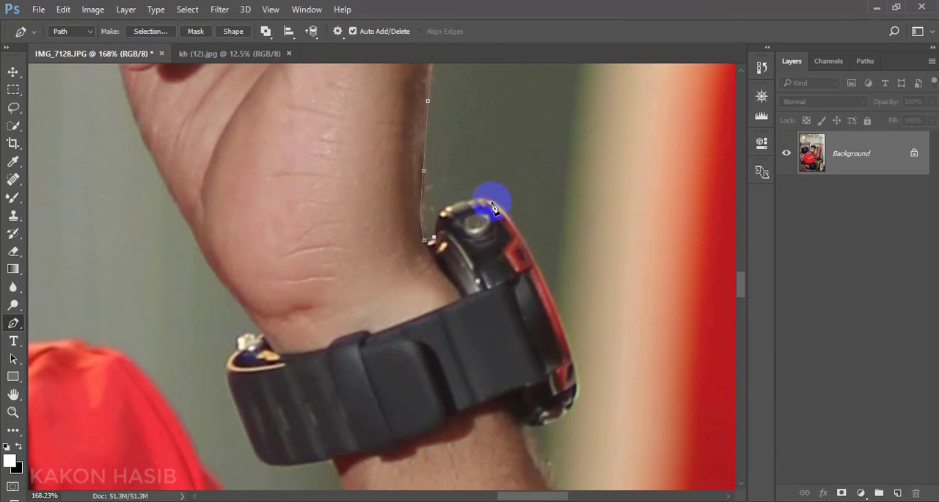
{"action": "scroll", "coordinate": [493, 205], "scroll_direction": "down", "scroll_amount": 3}
{"action": "left_click", "coordinate": [561, 258]}
{"action": "scroll", "coordinate": [562, 257], "scroll_direction": "down", "scroll_amount": 6}
{"action": "left_click", "coordinate": [565, 196]}
{"action": "left_click", "coordinate": [531, 213]}
- Trace the outer edge of the raised forearm down toward the black cuff
{"action": "left_click_drag", "start_coordinate": [613, 299], "coordinate": [396, 174]}
{"action": "left_click_drag", "start_coordinate": [503, 386], "coordinate": [537, 448]}
{"action": "scroll", "coordinate": [530, 293], "scroll_direction": "down", "scroll_amount": 5}
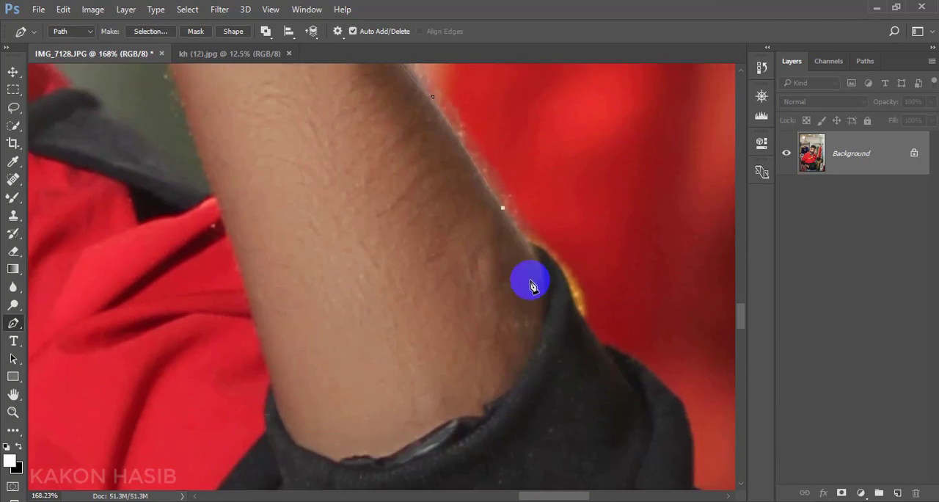
- Outline the raised arm's black cuff and the outer side of its sleeve
{"action": "left_click_drag", "start_coordinate": [531, 281], "coordinate": [405, 133]}
{"action": "left_click_drag", "start_coordinate": [441, 160], "coordinate": [458, 226]}
{"action": "scroll", "coordinate": [470, 191], "scroll_direction": "down", "scroll_amount": 2}
{"action": "mouse_move", "coordinate": [545, 159]}
{"action": "left_mouse_down"}
{"action": "mouse_move", "coordinate": [580, 205]}
{"action": "mouse_move", "coordinate": [556, 277]}
{"action": "left_mouse_up"}
{"action": "scroll", "coordinate": [587, 227], "scroll_direction": "down", "scroll_amount": 4}
{"action": "left_click_drag", "start_coordinate": [623, 222], "coordinate": [626, 264]}
{"action": "left_click", "coordinate": [618, 299]}
{"action": "scroll", "coordinate": [631, 294], "scroll_direction": "down", "scroll_amount": 3}
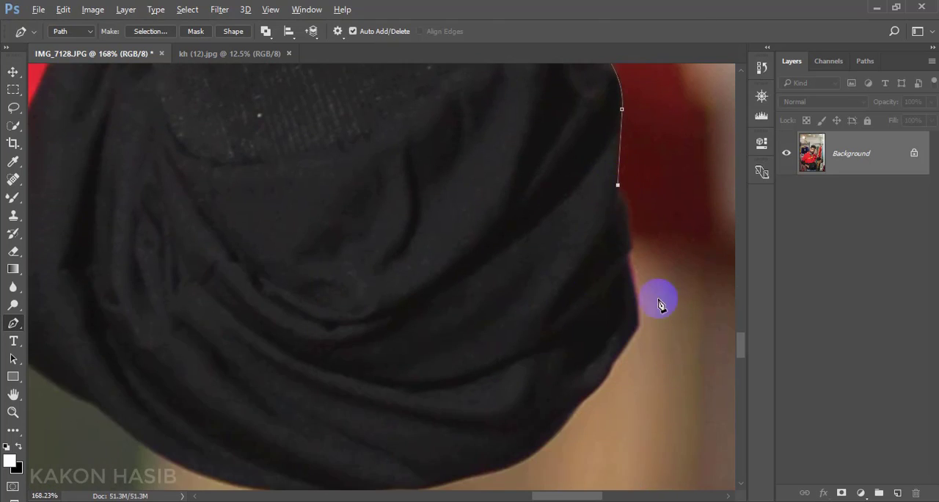
- Trace the path around the elbow of the raised arm's black sleeve
{"action": "left_click_drag", "start_coordinate": [653, 294], "coordinate": [536, 212]}
{"action": "scroll", "coordinate": [521, 220], "scroll_direction": "down", "scroll_amount": 3}
{"action": "left_click", "coordinate": [483, 174]}
{"action": "left_click", "coordinate": [458, 202]}
{"action": "left_click", "coordinate": [334, 273]}
- Continue the path along the curved underside of the black sleeve back toward the torso
{"action": "left_click_drag", "start_coordinate": [273, 279], "coordinate": [477, 317]}
{"action": "mouse_move", "coordinate": [205, 249]}
{"action": "left_mouse_down"}
{"action": "mouse_move", "coordinate": [109, 157]}
{"action": "mouse_move", "coordinate": [418, 338]}
{"action": "left_mouse_up"}
{"action": "left_click", "coordinate": [390, 320]}
{"action": "left_click", "coordinate": [306, 267]}
{"action": "left_click", "coordinate": [265, 241]}
- Trace around the yellow-tipped zipper pull and down the red jacket's side edge
{"action": "scroll", "coordinate": [139, 183], "scroll_direction": "down", "scroll_amount": 3}
{"action": "left_click", "coordinate": [102, 279]}
{"action": "left_click", "coordinate": [103, 314]}
{"action": "scroll", "coordinate": [107, 293], "scroll_direction": "down", "scroll_amount": 4}
{"action": "left_click", "coordinate": [109, 210]}
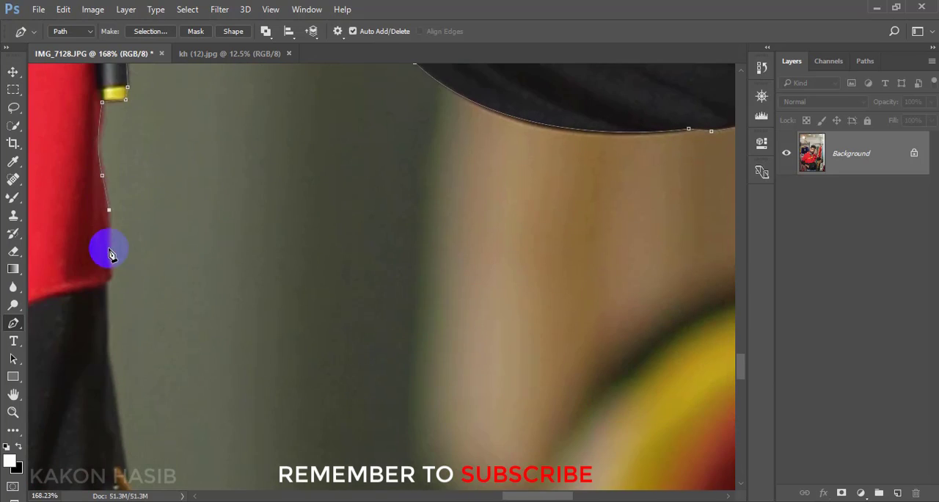
- Outline the black lower jacket's open zipper edge down to its bottom corner
{"action": "scroll", "coordinate": [112, 254], "scroll_direction": "down", "scroll_amount": 5}
{"action": "scroll", "coordinate": [169, 242], "scroll_direction": "down", "scroll_amount": 4}
{"action": "left_click", "coordinate": [209, 111]}
{"action": "left_click_drag", "start_coordinate": [279, 232], "coordinate": [284, 266]}
{"action": "scroll", "coordinate": [279, 242], "scroll_direction": "down", "scroll_amount": 4}
{"action": "left_click", "coordinate": [275, 273]}
{"action": "scroll", "coordinate": [273, 272], "scroll_direction": "down", "scroll_amount": 3}
{"action": "left_click", "coordinate": [272, 267]}
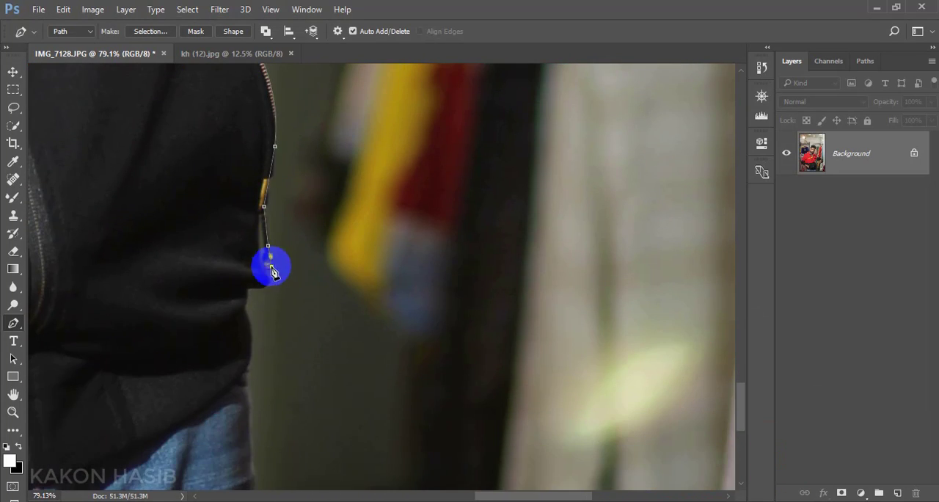
- Continue the path from the jacket's bottom corner past the hem and down the side of the jeans
{"action": "left_click", "coordinate": [247, 193]}
{"action": "scroll", "coordinate": [253, 293], "scroll_direction": "down", "scroll_amount": 3}
{"action": "scroll", "coordinate": [253, 316], "scroll_direction": "down", "scroll_amount": 5}
{"action": "left_click", "coordinate": [253, 232]}
{"action": "scroll", "coordinate": [253, 283], "scroll_direction": "down", "scroll_amount": 5}
- Begin a separate path for the gap between arm and torso, tracing the torso's side down to the forearm
{"action": "left_click", "coordinate": [138, 115]}
{"action": "left_click_drag", "start_coordinate": [178, 268], "coordinate": [199, 298]}
{"action": "left_click", "coordinate": [178, 269], "text": "alt"}
{"action": "scroll", "coordinate": [181, 271], "scroll_direction": "down", "scroll_amount": 4}
{"action": "left_click", "coordinate": [196, 297]}
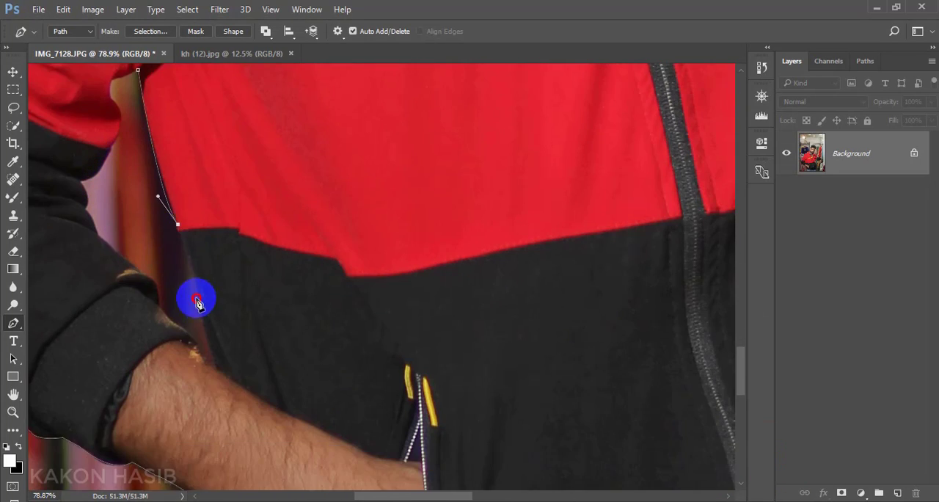
{"action": "left_click", "coordinate": [214, 364]}
- Trace the inner sleeve edge back up and close the path around the arm-torso gap
{"action": "left_click", "coordinate": [202, 352]}
{"action": "left_click", "coordinate": [195, 342]}
{"action": "left_click", "coordinate": [81, 215], "text": "alt"}
{"action": "left_click", "coordinate": [111, 179]}
{"action": "left_click", "coordinate": [120, 152]}
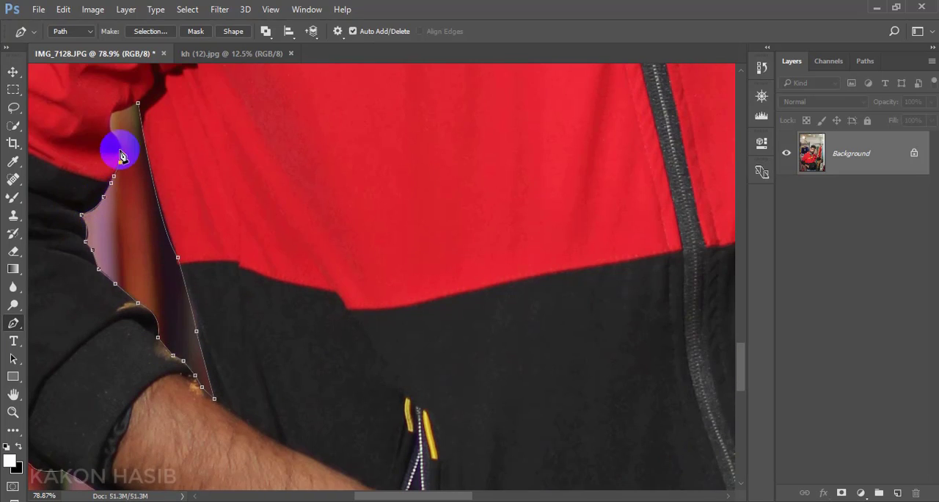
{"action": "left_click", "coordinate": [115, 115]}
{"action": "left_click", "coordinate": [138, 103]}
- Begin a path for the gap between face and raised hand, tracing from the cheek around the lowest fingertip
{"action": "scroll", "coordinate": [249, 192], "scroll_direction": "down", "scroll_amount": 4}
{"action": "scroll", "coordinate": [507, 132], "scroll_direction": "up", "scroll_amount": 8}
{"action": "left_click", "coordinate": [438, 121]}
{"action": "left_click", "coordinate": [467, 180]}
{"action": "scroll", "coordinate": [457, 195], "scroll_direction": "down", "scroll_amount": 1}
{"action": "left_click_drag", "start_coordinate": [453, 196], "coordinate": [448, 201]}
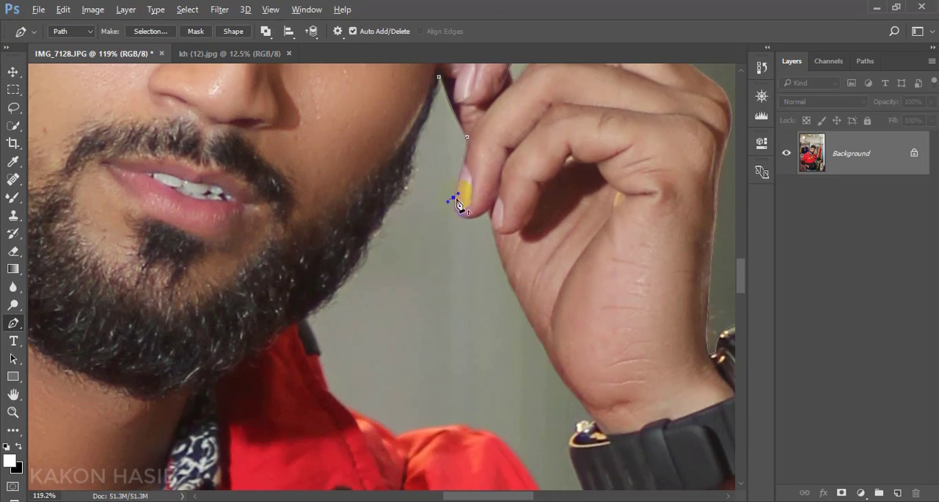
{"action": "left_click", "coordinate": [489, 212], "text": "alt"}
- Continue the face-hand gap path down the palm and wrist, around the watch, to the underside of its strap
{"action": "scroll", "coordinate": [513, 279], "scroll_direction": "down", "scroll_amount": 4}
{"action": "left_click", "coordinate": [580, 253]}
{"action": "scroll", "coordinate": [589, 330], "scroll_direction": "down", "scroll_amount": 2}
{"action": "left_click", "coordinate": [572, 258]}
{"action": "left_click", "coordinate": [589, 305]}
{"action": "left_click_drag", "start_coordinate": [642, 310], "coordinate": [688, 300]}
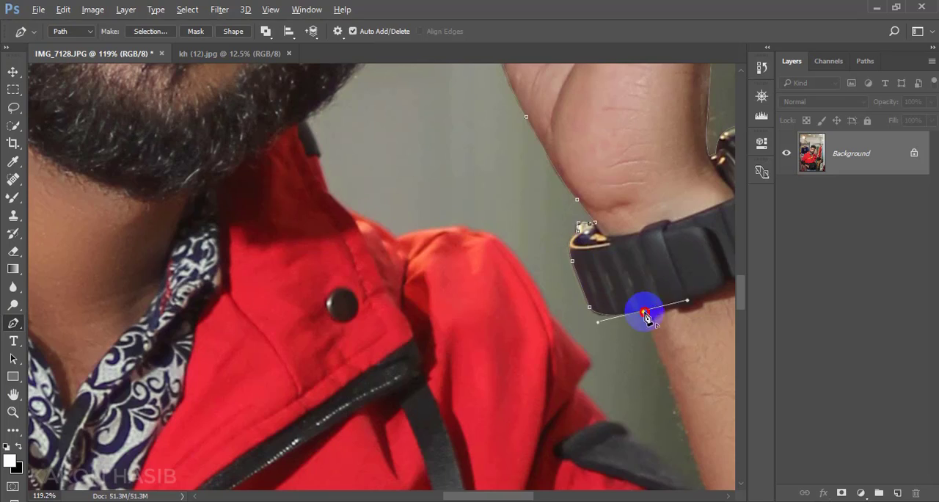
- Trace the gap path from the forearm along the jacket's shoulder toward the collar
{"action": "left_click", "coordinate": [552, 339]}
{"action": "left_click", "coordinate": [471, 268]}
{"action": "left_click", "coordinate": [435, 215]}
{"action": "scroll", "coordinate": [433, 213], "scroll_direction": "up", "scroll_amount": 1}
{"action": "right_click", "coordinate": [278, 153]}
{"action": "left_click", "coordinate": [240, 156]}
{"action": "left_click", "coordinate": [194, 177]}
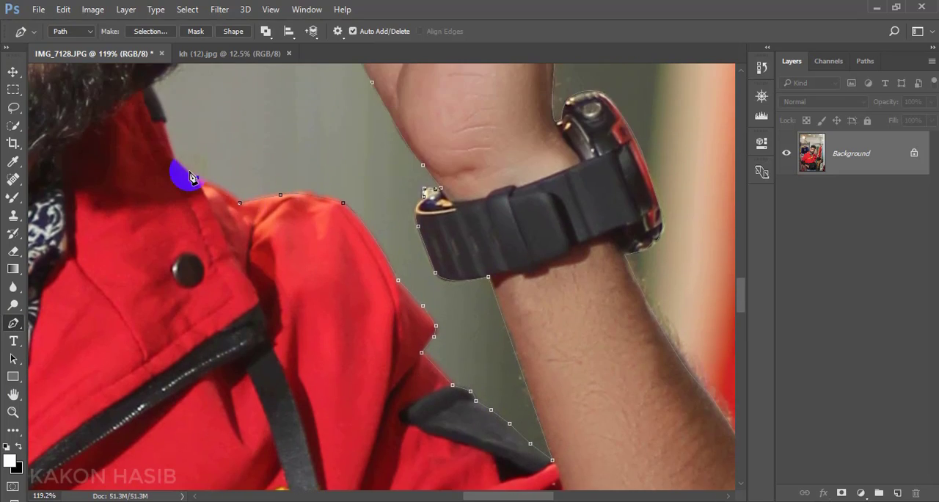
- Trace the jacket collar and the beard edge back up, closing the path around the face-hand gap
{"action": "left_click", "coordinate": [153, 86]}
{"action": "scroll", "coordinate": [264, 244], "scroll_direction": "down", "scroll_amount": 3}
{"action": "scroll", "coordinate": [264, 242], "scroll_direction": "up", "scroll_amount": 1}
{"action": "left_click", "coordinate": [280, 102]}
- Convert the paths to a selection and use it to mask a duplicate of the Background layer, hiding the original
{"action": "scroll", "coordinate": [428, 276], "scroll_direction": "down", "scroll_amount": 8}
{"action": "key", "text": "ctrl+Return"}
{"action": "key", "text": "v"}
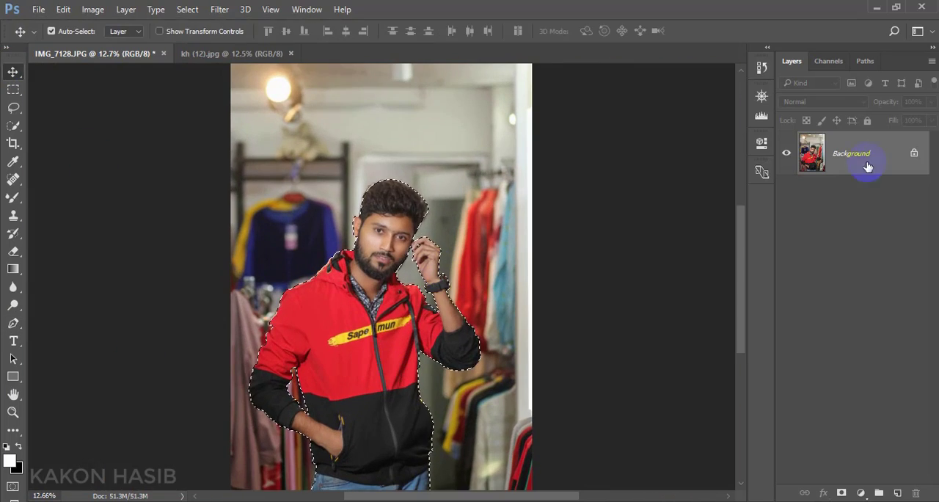
{"action": "left_click_drag", "start_coordinate": [868, 166], "coordinate": [897, 493]}
{"action": "left_click", "coordinate": [786, 196]}
{"action": "left_click", "coordinate": [841, 492]}
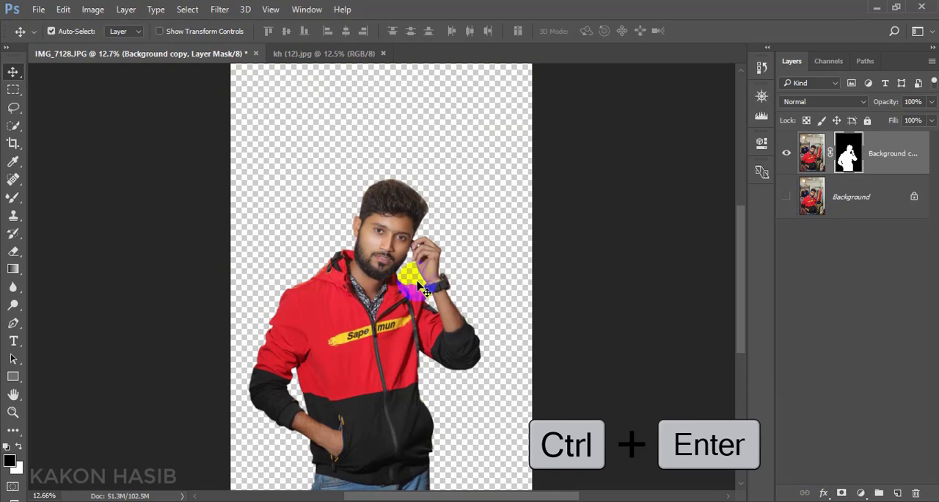
- Open the layer mask in Select and Mask and refine the beard edge beside the raised hand with a size 15 brush
{"action": "right_click", "coordinate": [851, 163]}
{"action": "left_click", "coordinate": [794, 270]}
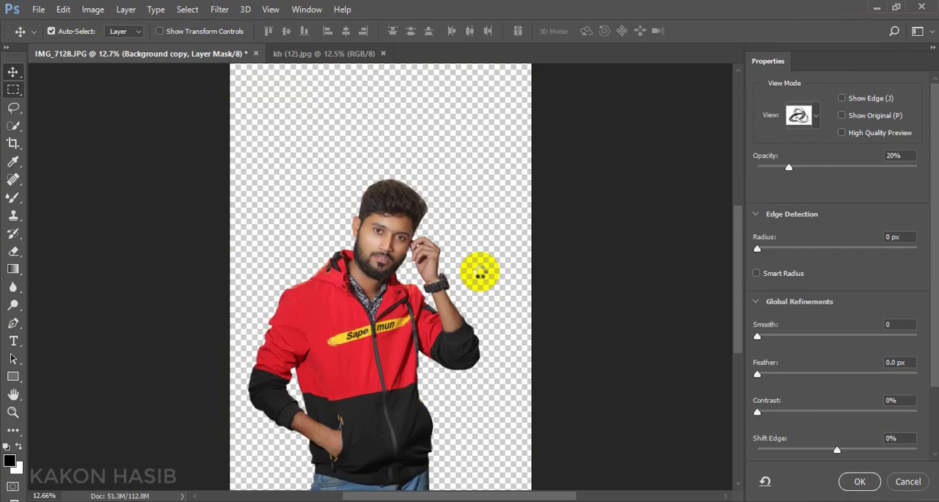
{"action": "scroll", "coordinate": [429, 271], "scroll_direction": "up", "scroll_amount": 10}
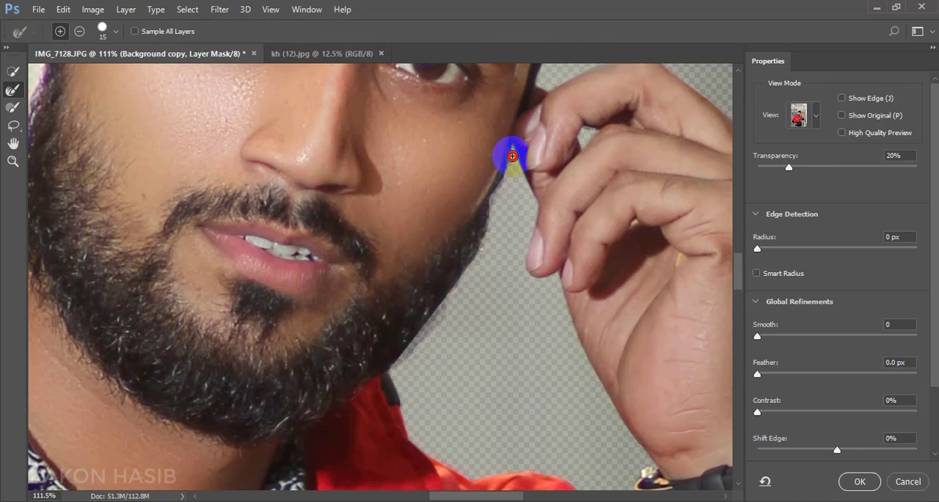
{"action": "left_click_drag", "start_coordinate": [512, 156], "coordinate": [501, 187]}
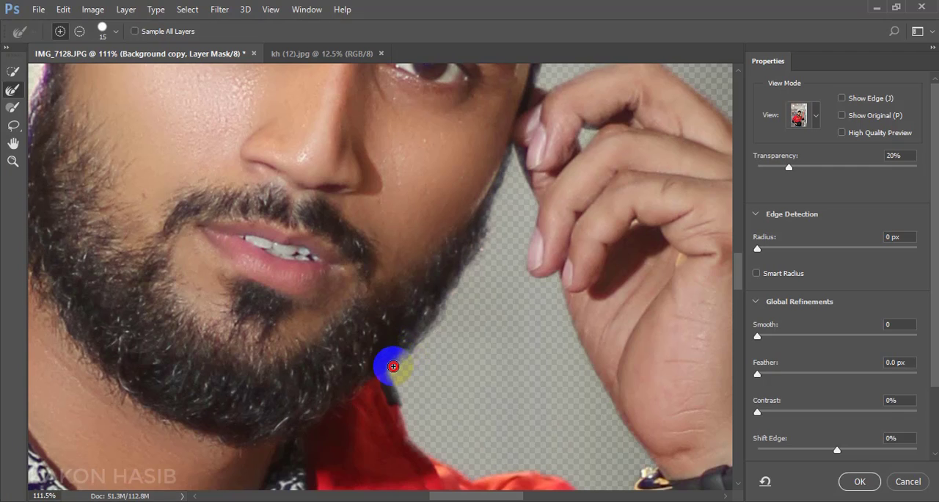
{"action": "left_click_drag", "start_coordinate": [449, 299], "coordinate": [451, 292]}
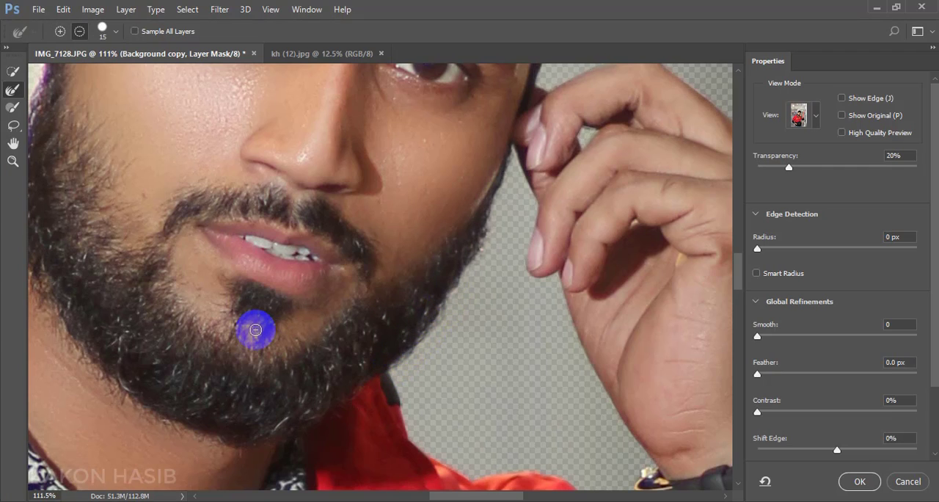
- Refine the mask edge along the sideburn and beard below the ear
{"action": "scroll", "coordinate": [254, 330], "scroll_direction": "down", "scroll_amount": 5}
{"action": "scroll", "coordinate": [99, 209], "scroll_direction": "up", "scroll_amount": 7}
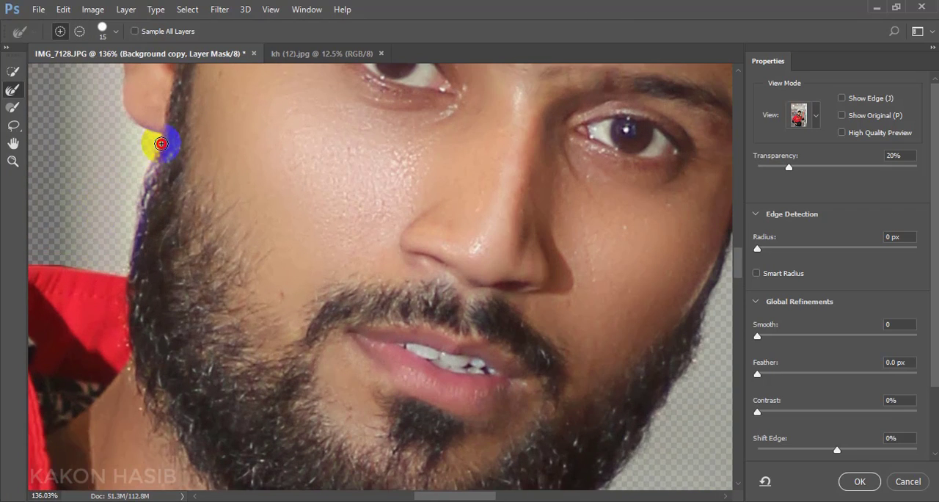
{"action": "left_click_drag", "start_coordinate": [161, 143], "coordinate": [135, 225]}
{"action": "left_click_drag", "start_coordinate": [133, 266], "coordinate": [155, 158]}
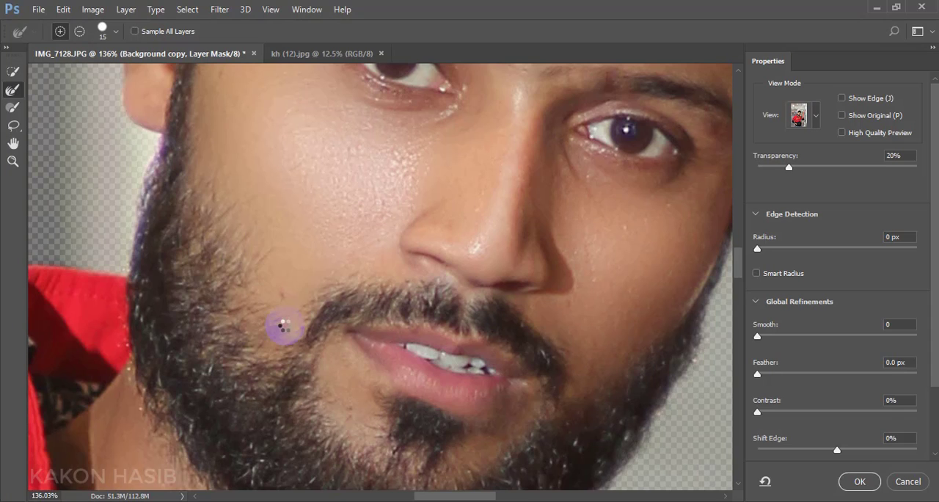
- Enlarge the refine edge brush to 30 and brush around the whole hair outline down to the raised hand
{"action": "scroll", "coordinate": [287, 327], "scroll_direction": "down", "scroll_amount": 6}
{"action": "scroll", "coordinate": [393, 333], "scroll_direction": "up", "scroll_amount": 4}
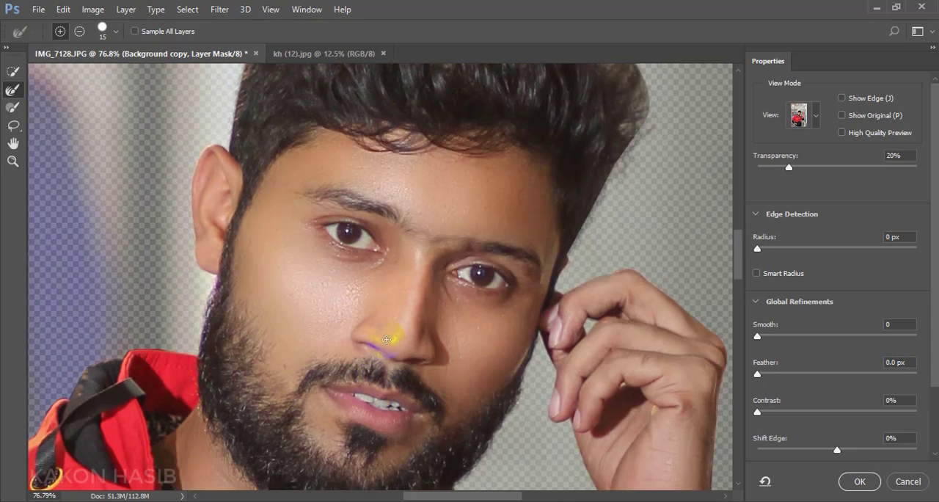
{"action": "scroll", "coordinate": [392, 333], "scroll_direction": "up", "scroll_amount": 3}
{"action": "key", "text": "bracketright"}
{"action": "key", "text": "bracketright"}
{"action": "key", "text": "bracketright"}
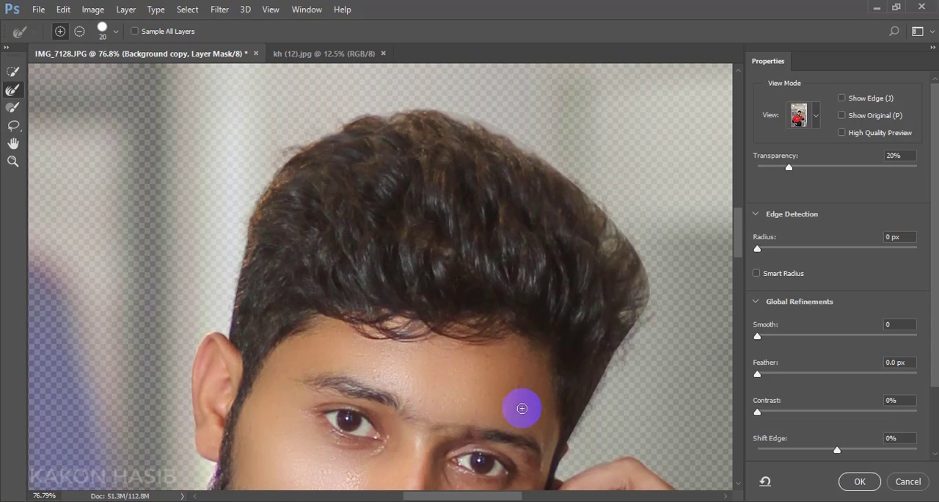
{"action": "mouse_move", "coordinate": [234, 310]}
{"action": "left_mouse_down"}
{"action": "mouse_move", "coordinate": [257, 198]}
{"action": "mouse_move", "coordinate": [289, 158]}
{"action": "mouse_move", "coordinate": [352, 125]}
{"action": "mouse_move", "coordinate": [423, 111]}
{"action": "mouse_move", "coordinate": [499, 133]}
{"action": "left_mouse_up"}
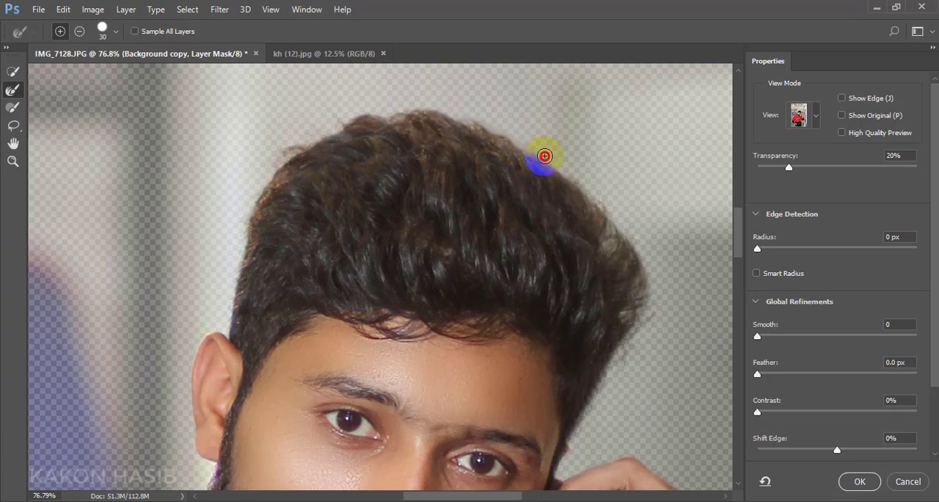
{"action": "left_click_drag", "start_coordinate": [544, 156], "coordinate": [595, 201]}
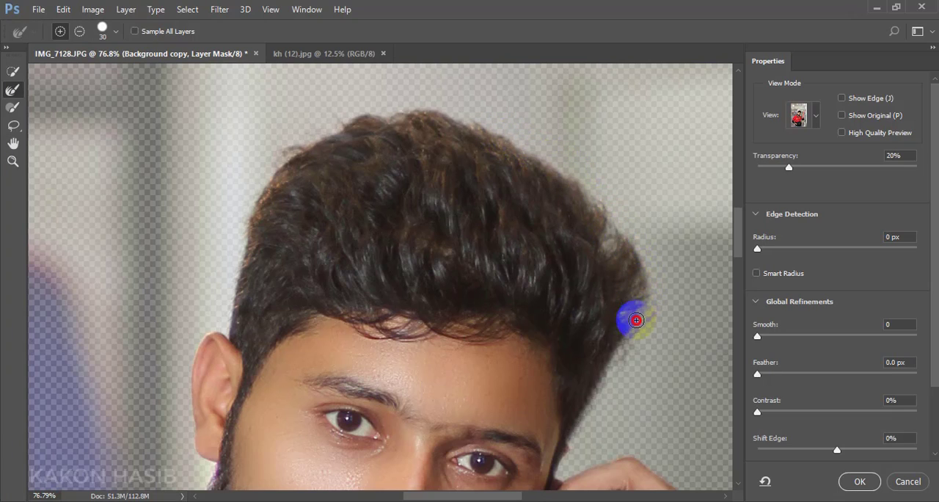
{"action": "left_click_drag", "start_coordinate": [636, 319], "coordinate": [612, 361]}
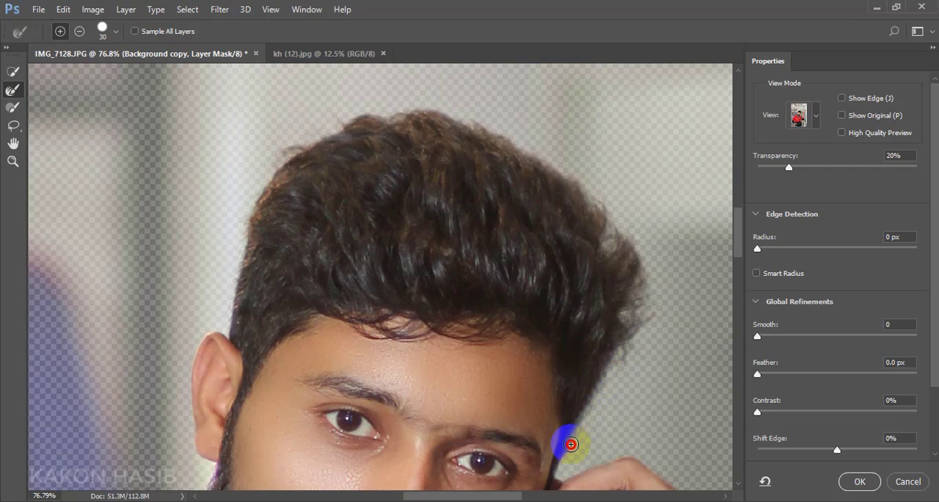
{"action": "left_click_drag", "start_coordinate": [571, 444], "coordinate": [592, 420]}
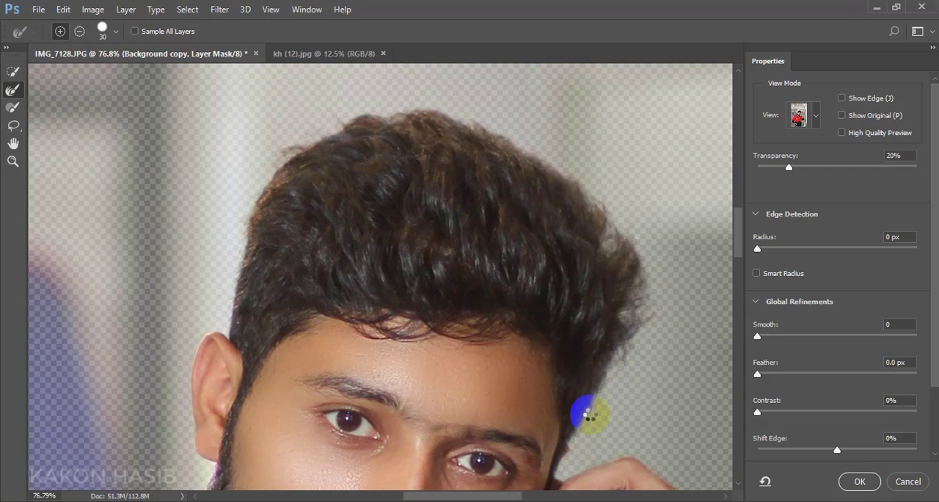
{"action": "left_click_drag", "start_coordinate": [579, 402], "coordinate": [524, 373]}
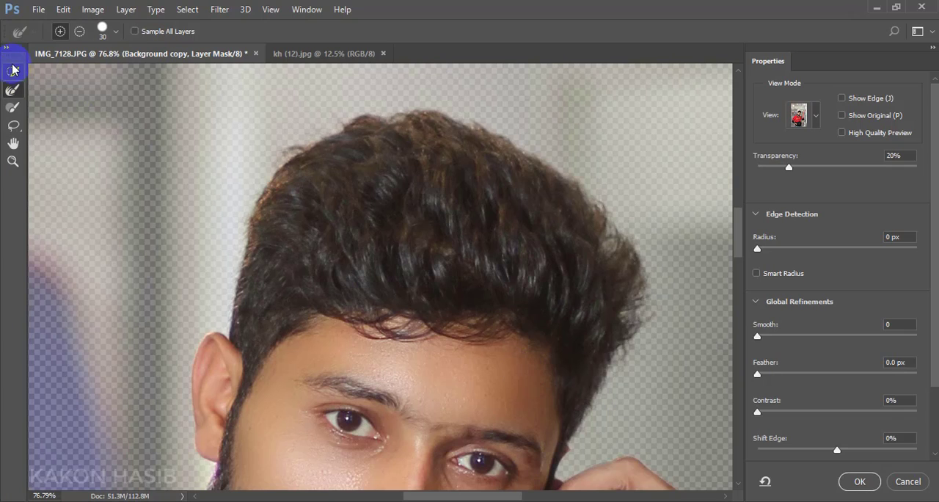
- Set the edge detection radius to 2 px and accept the mask refinement
{"action": "scroll", "coordinate": [645, 376], "scroll_direction": "down", "scroll_amount": 5}
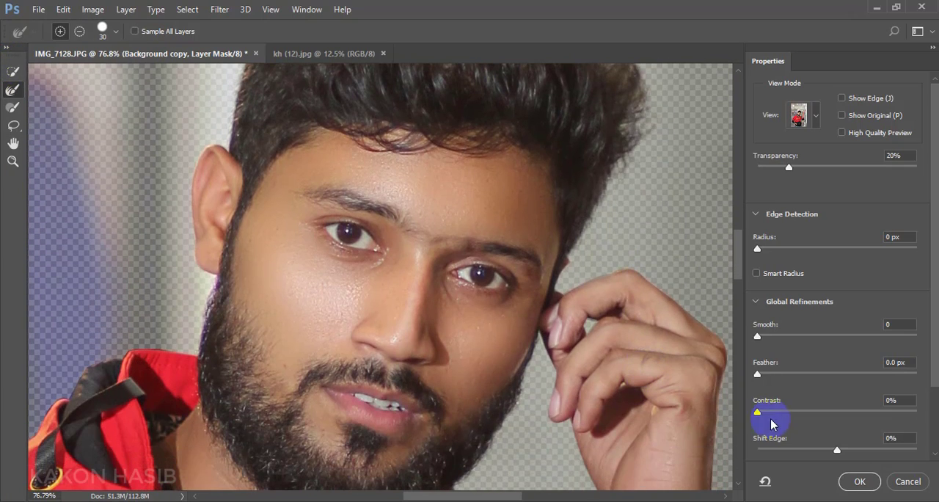
{"action": "left_click", "coordinate": [861, 482]}
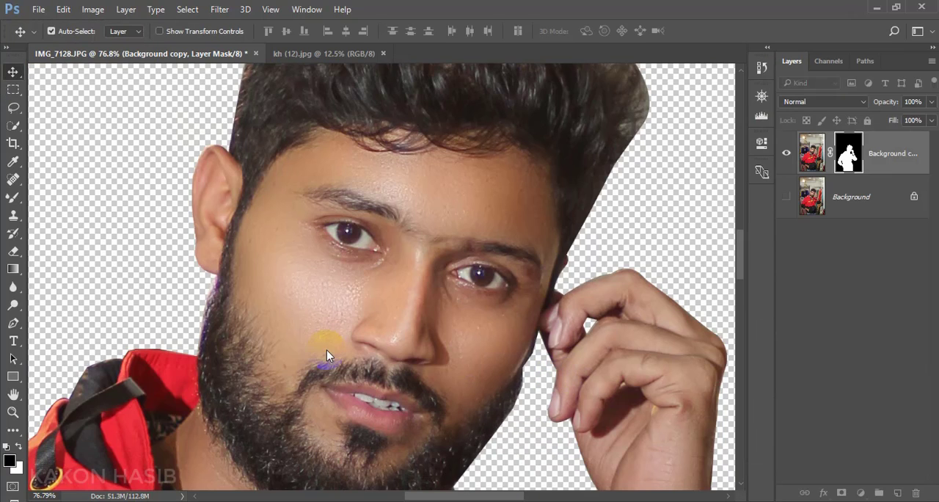
{"action": "scroll", "coordinate": [308, 324], "scroll_direction": "down", "scroll_amount": 7}
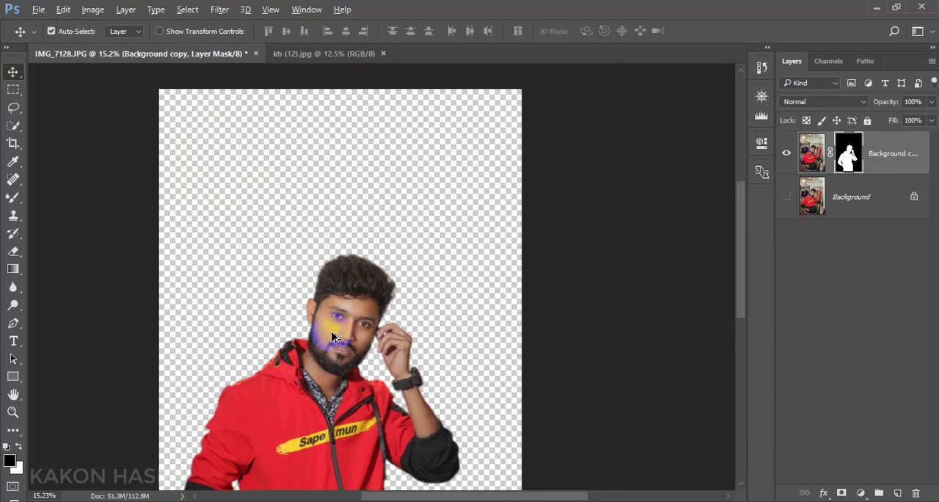
- Apply the layer mask on the Background copy layer permanently
{"action": "scroll", "coordinate": [333, 339], "scroll_direction": "up", "scroll_amount": 1}
{"action": "scroll", "coordinate": [335, 352], "scroll_direction": "down", "scroll_amount": 1}
{"action": "scroll", "coordinate": [335, 352], "scroll_direction": "up", "scroll_amount": 1}
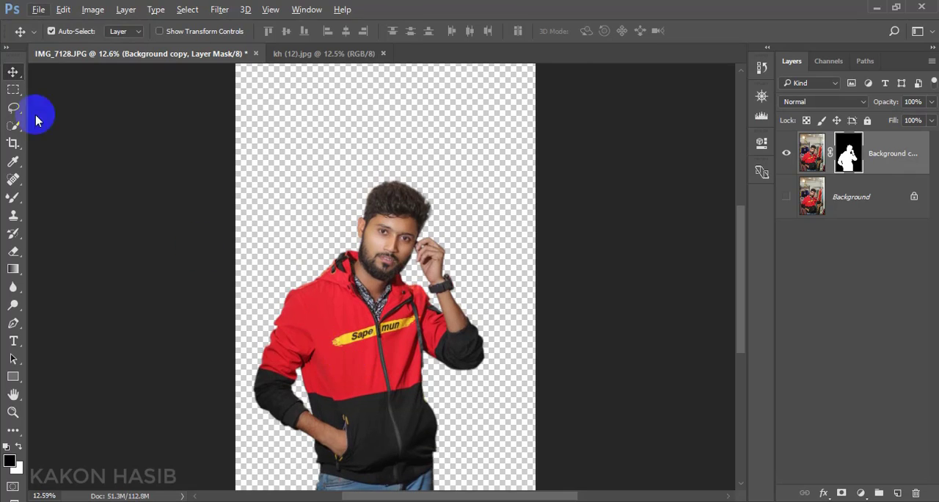
{"action": "right_click", "coordinate": [849, 153]}
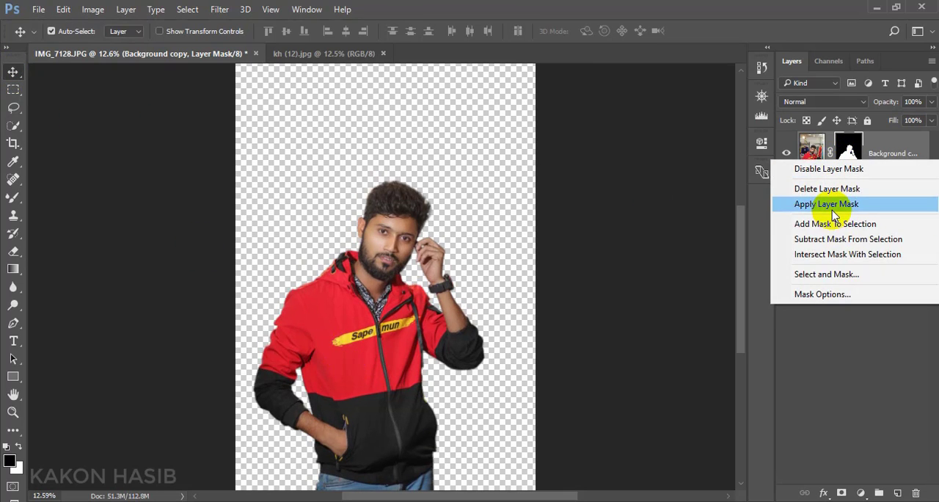
{"action": "left_click", "coordinate": [780, 204]}
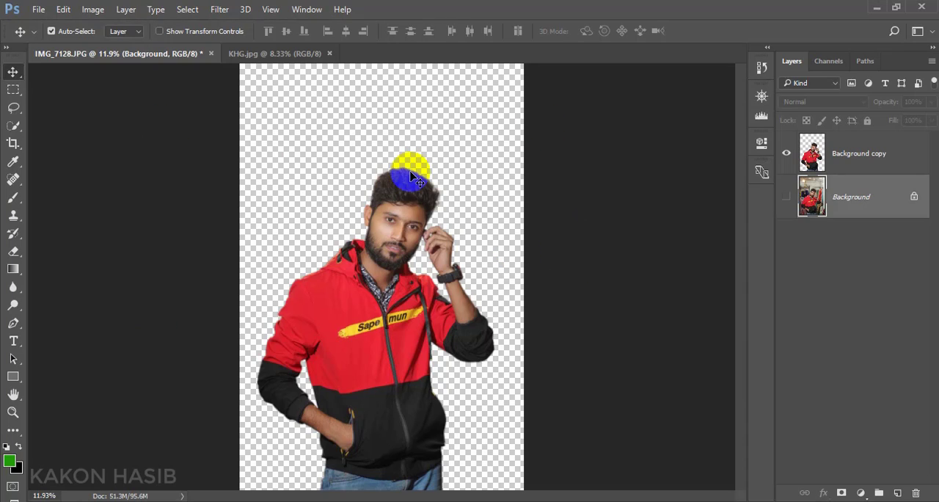
- Bring the KHG.jpg image into IMG_7128.JPG beneath the cut-out man and position it as the new backdrop
{"action": "left_click_drag", "start_coordinate": [410, 175], "coordinate": [288, 65]}
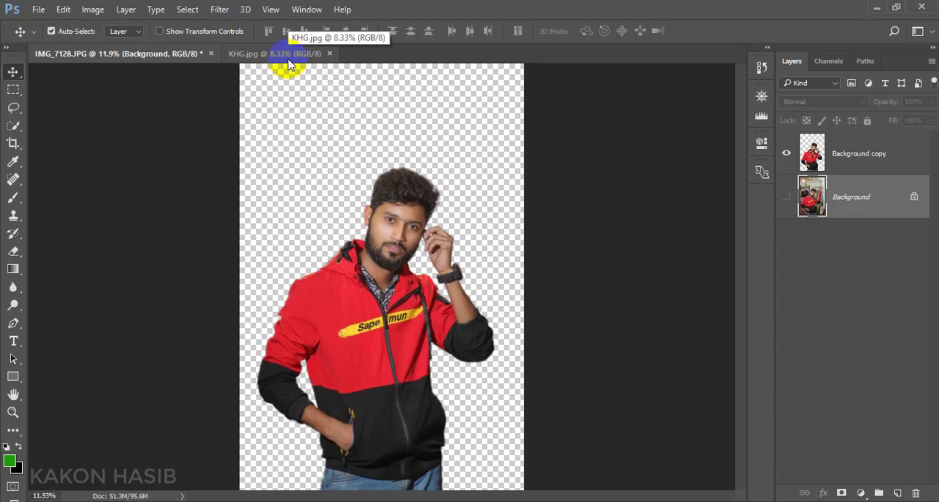
{"action": "left_click", "coordinate": [285, 62]}
{"action": "left_click_drag", "start_coordinate": [319, 117], "coordinate": [471, 281]}
{"action": "scroll", "coordinate": [456, 303], "scroll_direction": "down", "scroll_amount": 2}
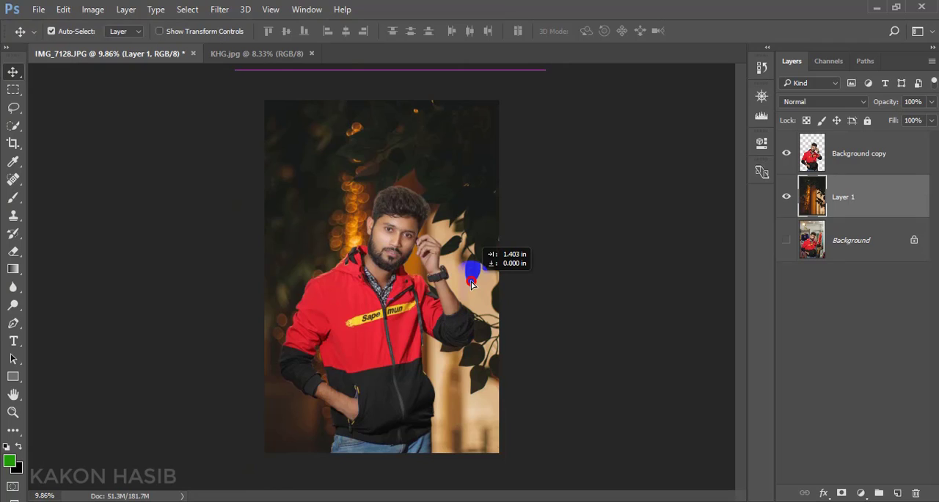
{"action": "left_click_drag", "start_coordinate": [471, 284], "coordinate": [465, 335]}
{"action": "scroll", "coordinate": [433, 360], "scroll_direction": "up", "scroll_amount": 2}
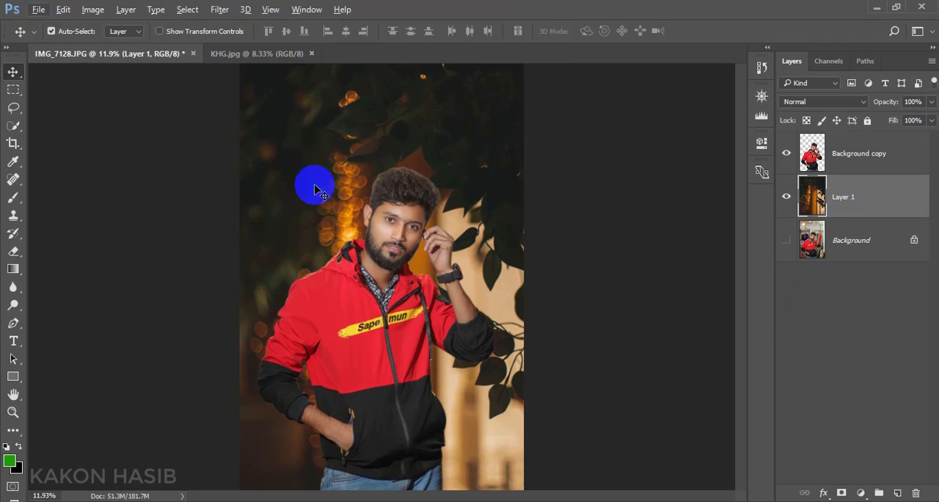
- Blur the new backdrop layer with a Gaussian Blur of 2.8 pixels radius
{"action": "left_click", "coordinate": [222, 12]}
{"action": "mouse_move", "coordinate": [276, 162]}
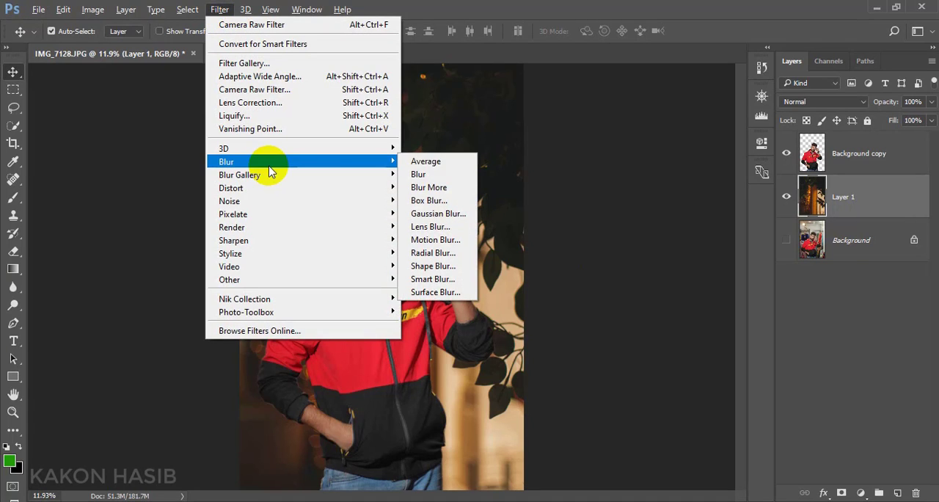
{"action": "left_click", "coordinate": [438, 214]}
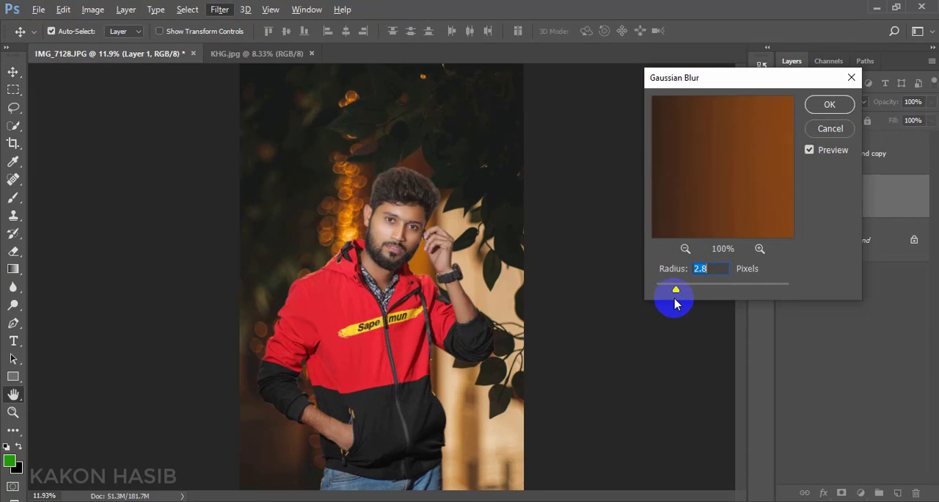
{"action": "left_click", "coordinate": [827, 106]}
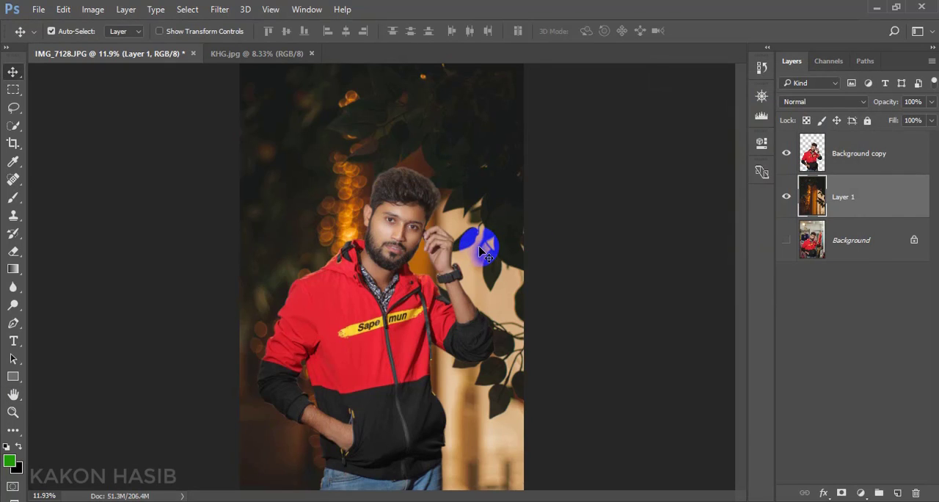
- Add an orange #ff9600 Solid Color fill layer above the cut-out man's layer
{"action": "left_click", "coordinate": [865, 170]}
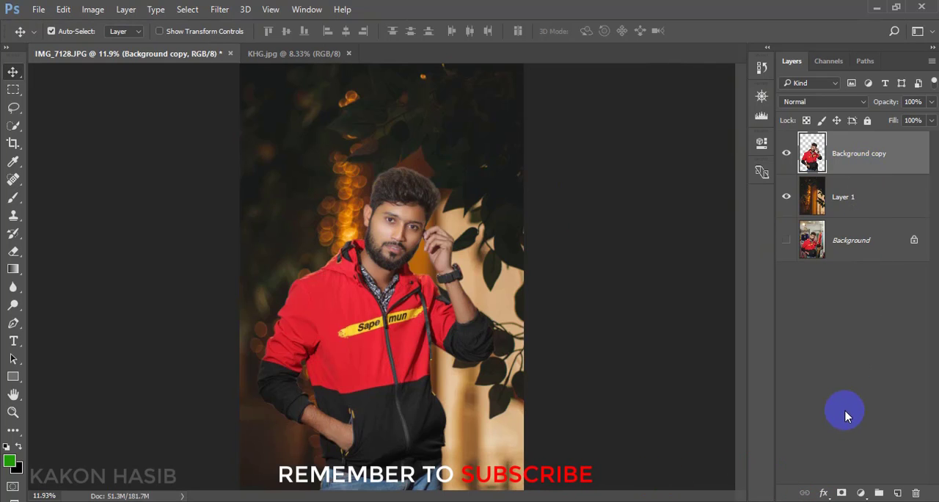
{"action": "left_click", "coordinate": [860, 492]}
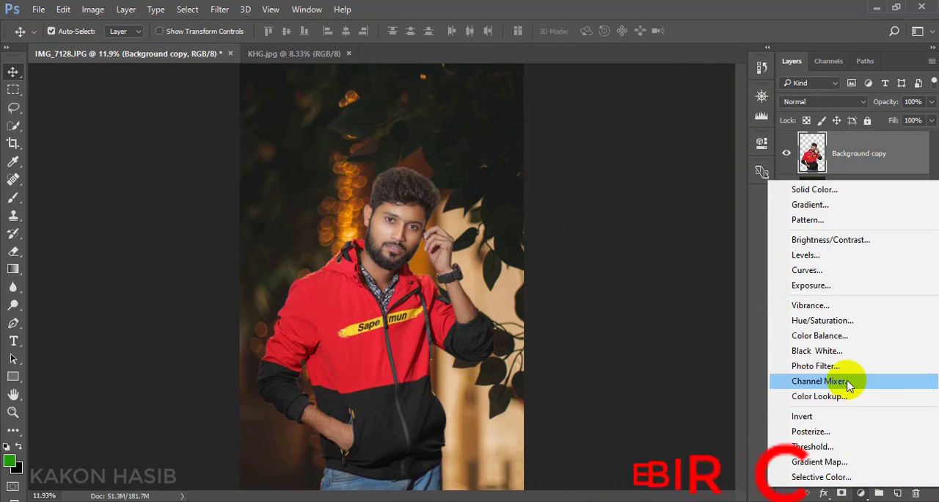
{"action": "left_click", "coordinate": [825, 190]}
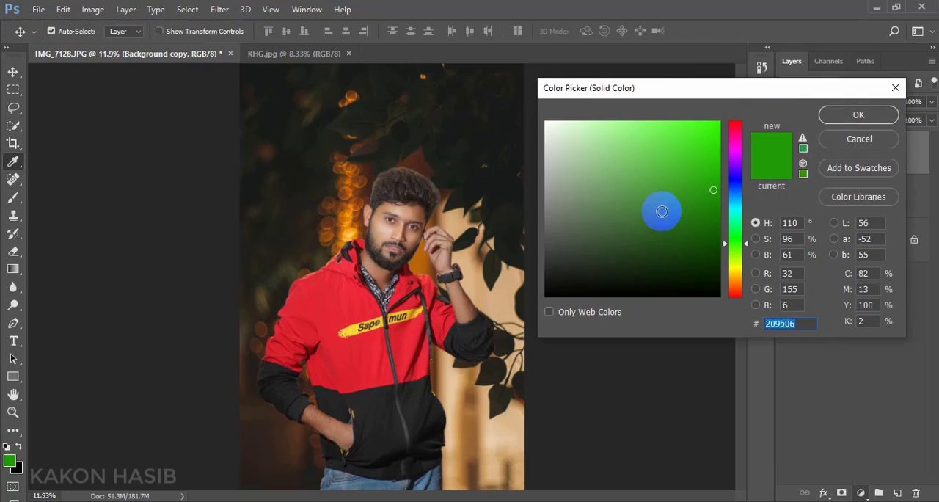
{"action": "left_click", "coordinate": [736, 273]}
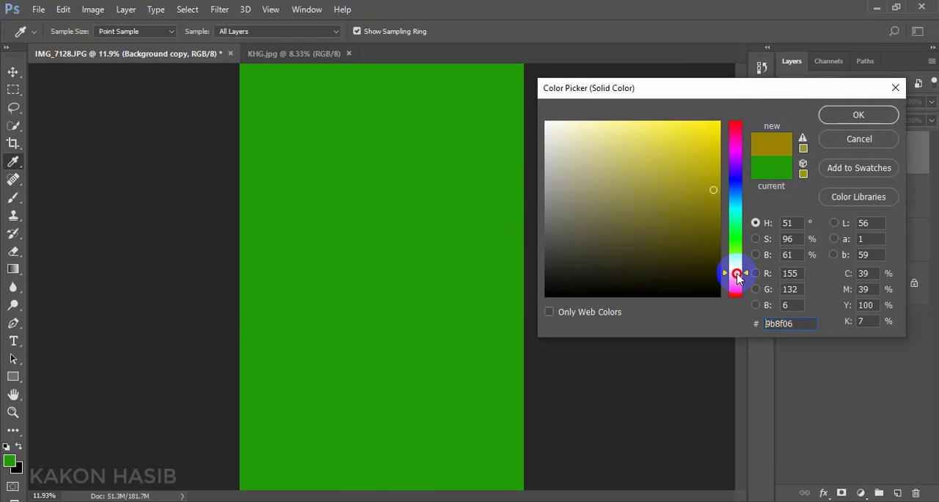
{"action": "left_click_drag", "start_coordinate": [737, 273], "coordinate": [735, 277]}
{"action": "left_click_drag", "start_coordinate": [713, 142], "coordinate": [735, 119]}
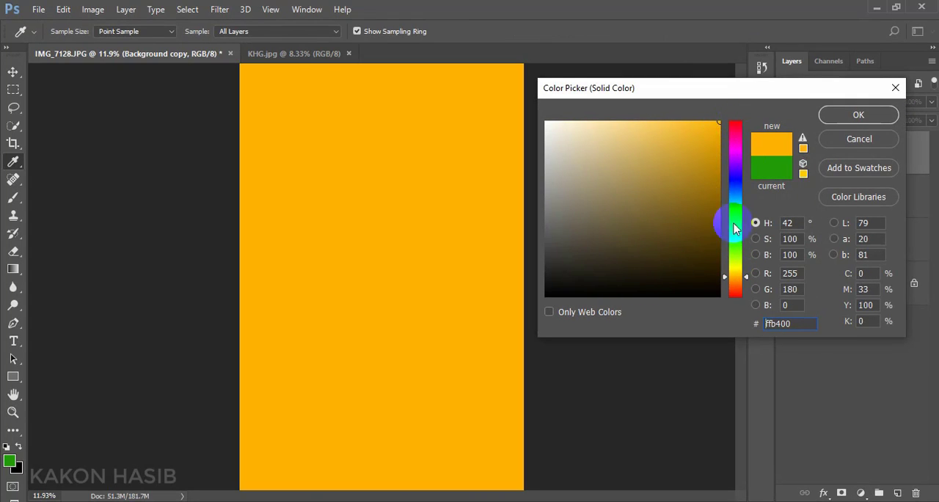
{"action": "left_click_drag", "start_coordinate": [736, 283], "coordinate": [734, 279]}
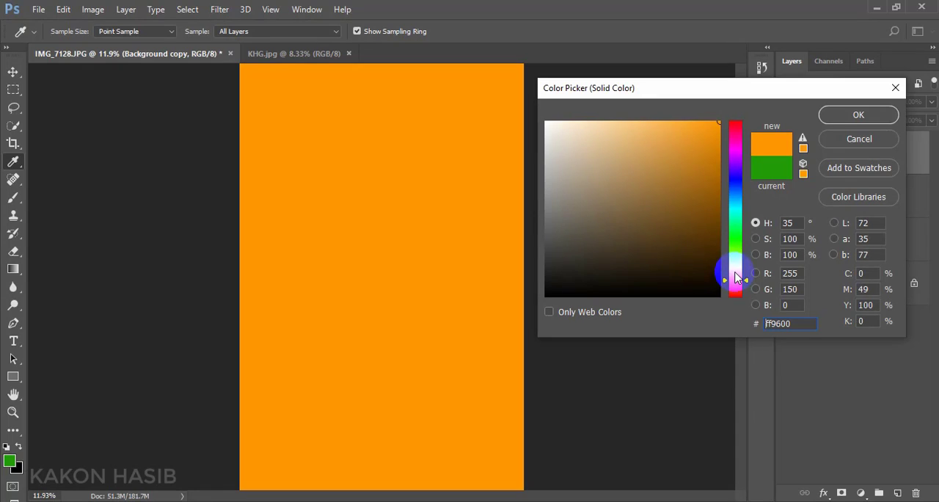
{"action": "left_click", "coordinate": [856, 120]}
- Blend the orange fill layer in Overlay mode and clip it to the cut-out man's layer
{"action": "left_click", "coordinate": [843, 102]}
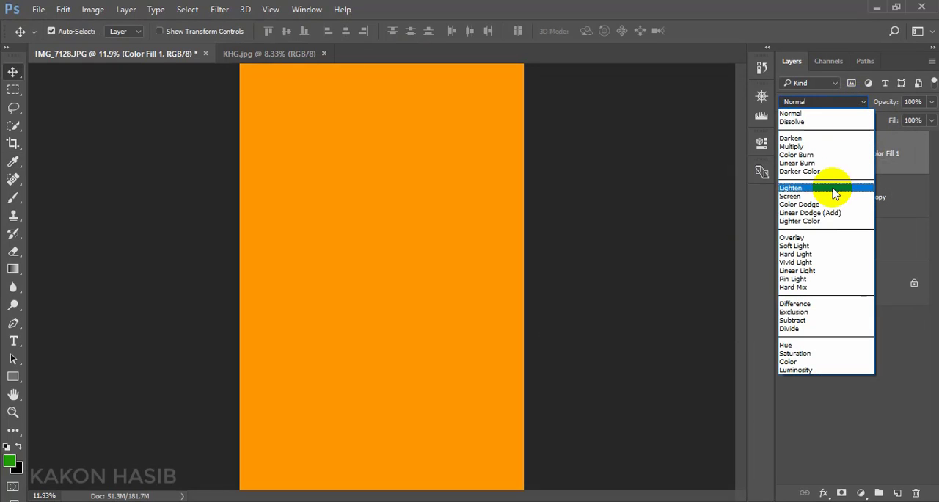
{"action": "left_click", "coordinate": [820, 237]}
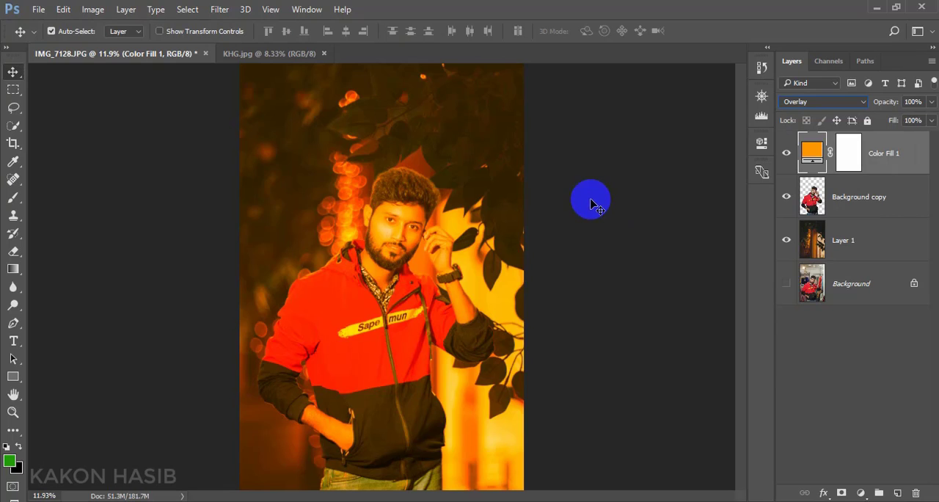
{"action": "right_click", "coordinate": [897, 167]}
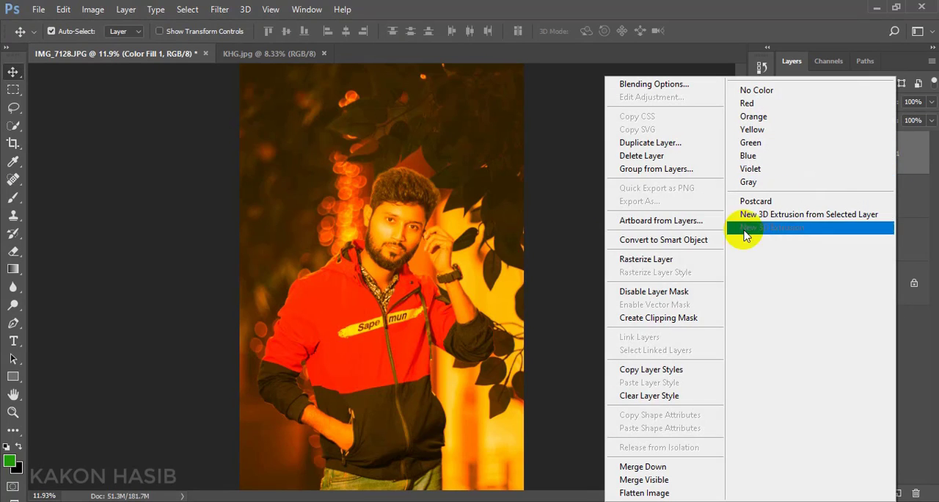
{"action": "left_click", "coordinate": [656, 320]}
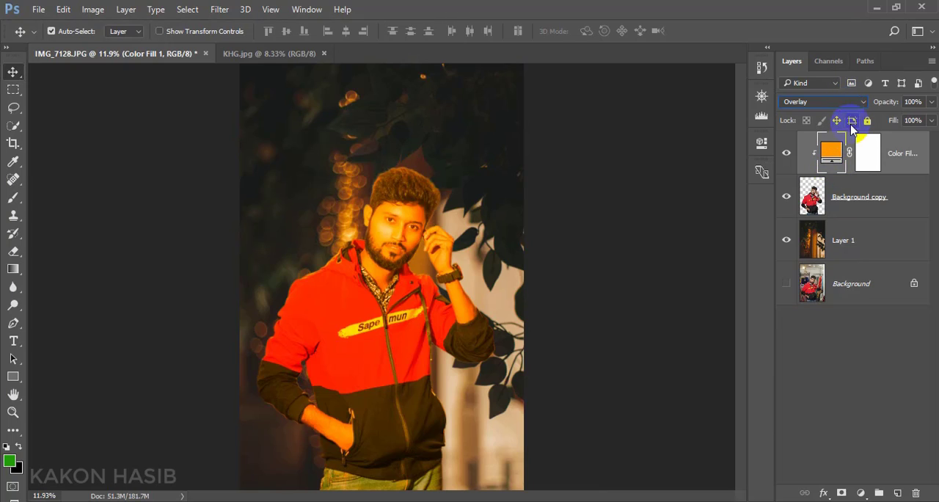
- Invert the orange fill's mask and paint white around the hair edges with a 90 px brush at 16% flow
{"action": "left_click", "coordinate": [863, 154]}
{"action": "key", "text": "ctrl+i"}
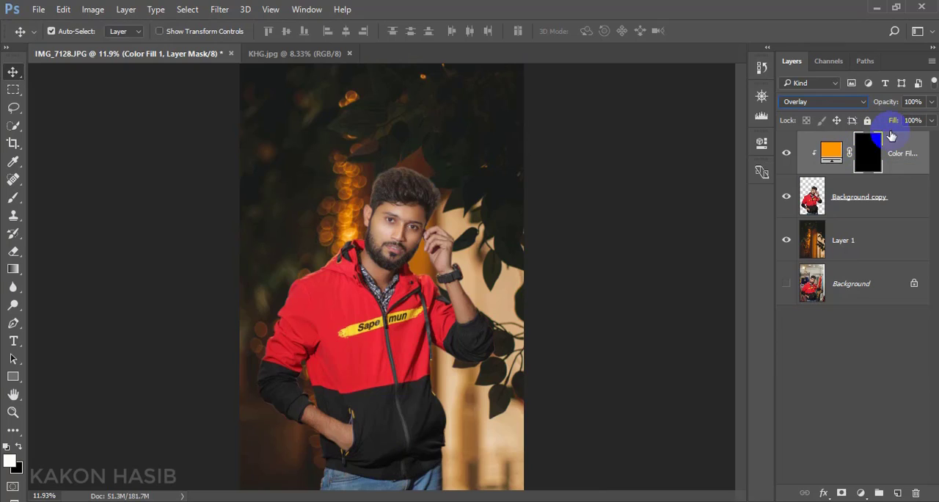
{"action": "left_click", "coordinate": [16, 203]}
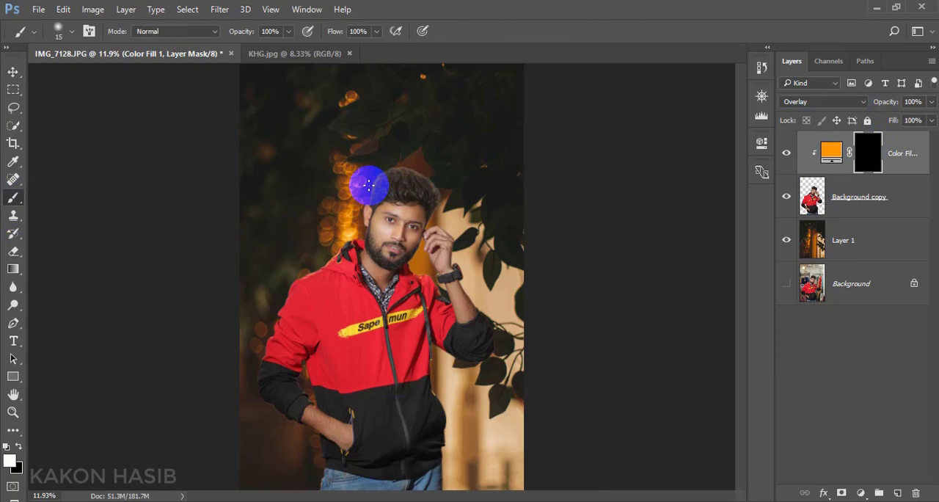
{"action": "scroll", "coordinate": [368, 185], "scroll_direction": "up", "scroll_amount": 4}
{"action": "scroll", "coordinate": [388, 184], "scroll_direction": "down", "scroll_amount": 1}
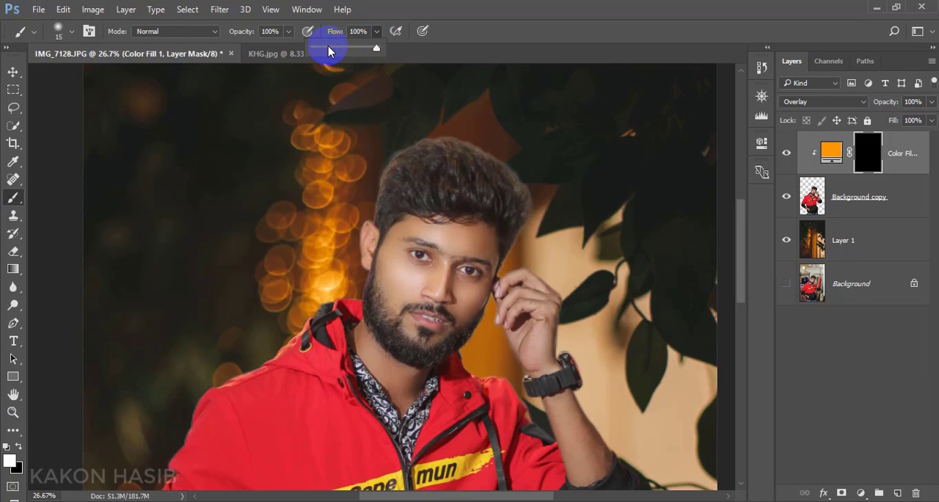
{"action": "left_click_drag", "start_coordinate": [326, 50], "coordinate": [324, 49]}
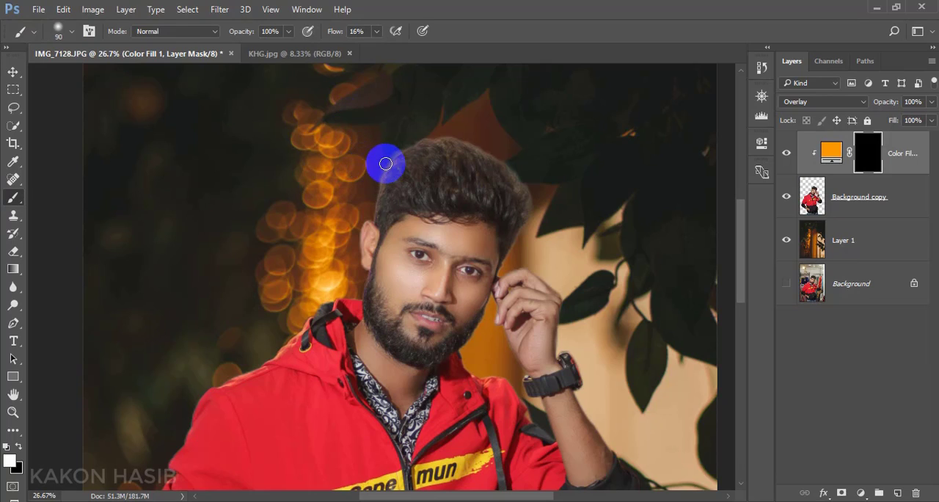
{"action": "mouse_move", "coordinate": [369, 211]}
{"action": "left_mouse_down"}
{"action": "mouse_move", "coordinate": [376, 157]}
{"action": "mouse_move", "coordinate": [427, 134]}
{"action": "mouse_move", "coordinate": [501, 155]}
{"action": "mouse_move", "coordinate": [533, 194]}
{"action": "left_mouse_up"}
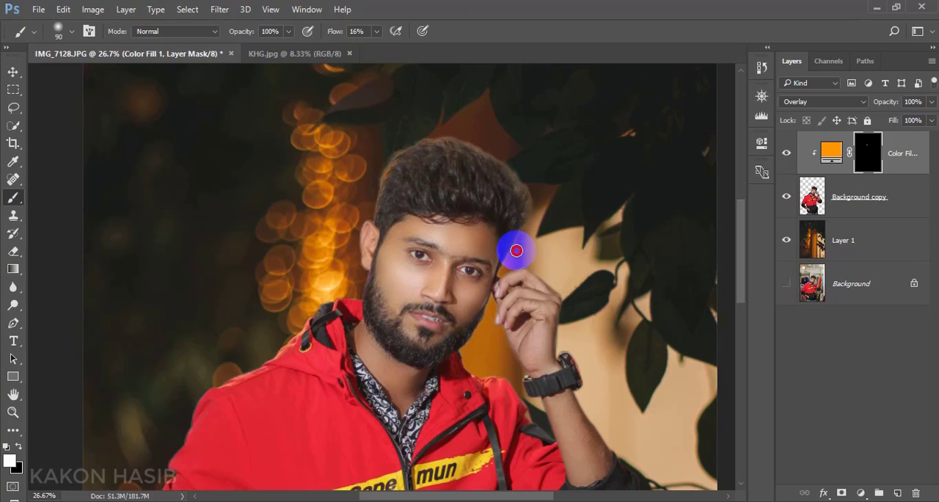
{"action": "mouse_move", "coordinate": [526, 246]}
{"action": "left_mouse_down"}
{"action": "mouse_move", "coordinate": [536, 203]}
{"action": "mouse_move", "coordinate": [515, 164]}
{"action": "mouse_move", "coordinate": [433, 132]}
{"action": "mouse_move", "coordinate": [377, 161]}
{"action": "mouse_move", "coordinate": [370, 197]}
{"action": "left_mouse_up"}
- Paint the orange glow on the mask along the ear, hood and shoulder edge beside the bokeh lights with a 150 px brush
{"action": "key", "text": "]"}
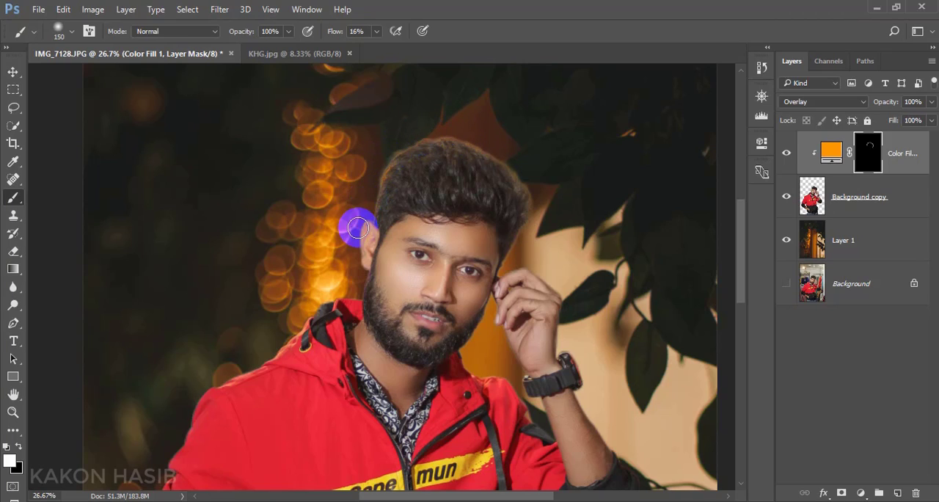
{"action": "mouse_move", "coordinate": [349, 235]}
{"action": "left_mouse_down"}
{"action": "mouse_move", "coordinate": [359, 295]}
{"action": "mouse_move", "coordinate": [322, 299]}
{"action": "mouse_move", "coordinate": [329, 292]}
{"action": "mouse_move", "coordinate": [278, 344]}
{"action": "mouse_move", "coordinate": [204, 381]}
{"action": "left_mouse_up"}
{"action": "scroll", "coordinate": [231, 332], "scroll_direction": "down", "scroll_amount": 2}
{"action": "scroll", "coordinate": [232, 332], "scroll_direction": "down", "scroll_amount": 1}
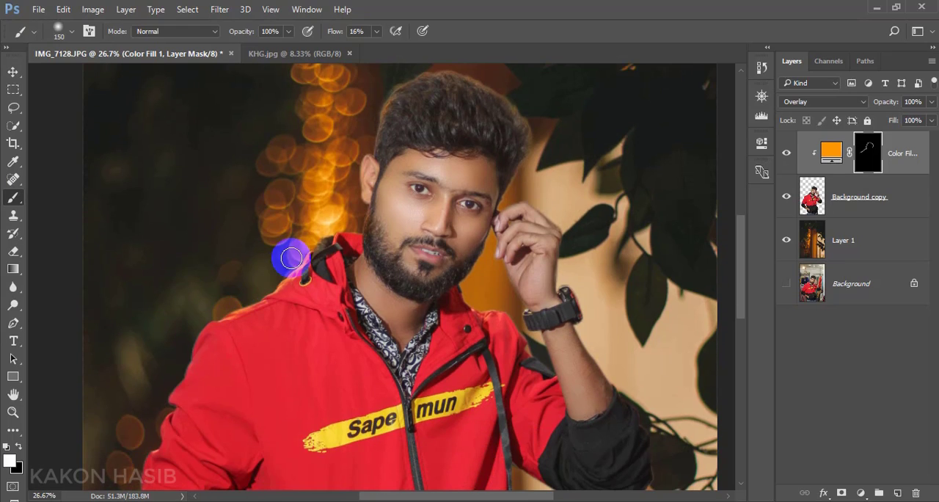
{"action": "mouse_move", "coordinate": [297, 273]}
{"action": "left_mouse_down"}
{"action": "mouse_move", "coordinate": [333, 228]}
{"action": "mouse_move", "coordinate": [258, 247]}
{"action": "left_mouse_up"}
- Paint the orange glow on the mask along the jacket edge near the raised arm with a 90 px brush
{"action": "scroll", "coordinate": [330, 228], "scroll_direction": "down", "scroll_amount": 2}
{"action": "mouse_move", "coordinate": [472, 247]}
{"action": "left_mouse_down"}
{"action": "mouse_move", "coordinate": [503, 260]}
{"action": "mouse_move", "coordinate": [518, 279]}
{"action": "left_mouse_up"}
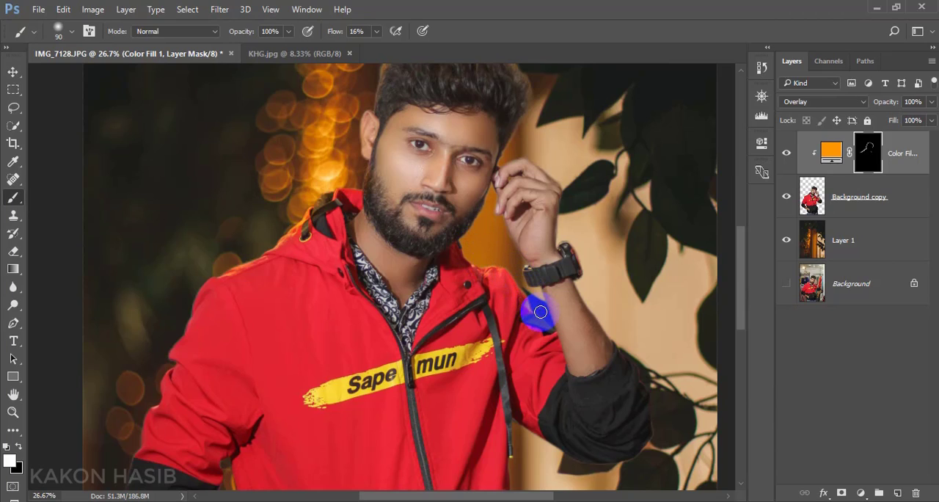
{"action": "mouse_move", "coordinate": [540, 312]}
{"action": "left_mouse_down"}
{"action": "mouse_move", "coordinate": [493, 214]}
{"action": "mouse_move", "coordinate": [472, 230]}
{"action": "mouse_move", "coordinate": [475, 264]}
{"action": "mouse_move", "coordinate": [495, 266]}
{"action": "left_mouse_up"}
- Paint the orange glow on the mask along the lowered sleeve, the jacket's lower edges and the jeans with the 90 px brush
{"action": "scroll", "coordinate": [489, 264], "scroll_direction": "down", "scroll_amount": 5}
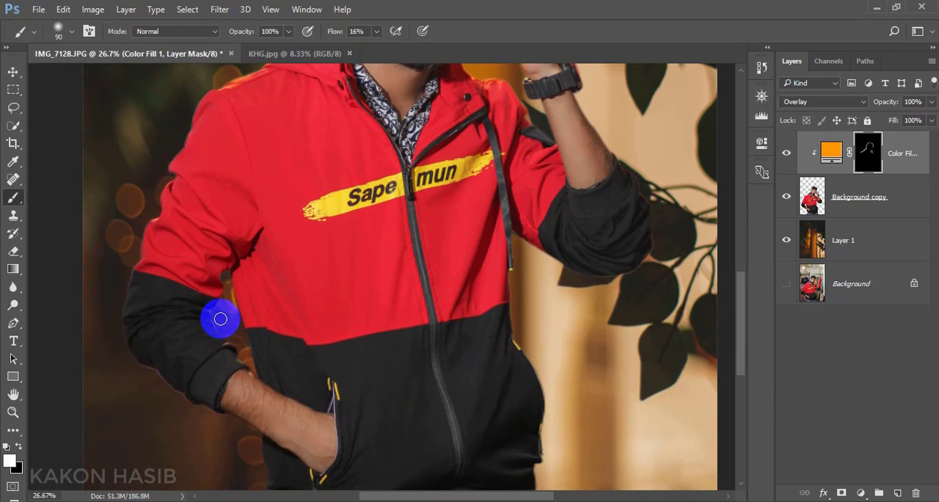
{"action": "mouse_move", "coordinate": [220, 319]}
{"action": "left_mouse_down"}
{"action": "mouse_move", "coordinate": [229, 273]}
{"action": "mouse_move", "coordinate": [214, 317]}
{"action": "mouse_move", "coordinate": [250, 365]}
{"action": "mouse_move", "coordinate": [171, 193]}
{"action": "mouse_move", "coordinate": [170, 145]}
{"action": "mouse_move", "coordinate": [206, 88]}
{"action": "mouse_move", "coordinate": [166, 168]}
{"action": "mouse_move", "coordinate": [120, 307]}
{"action": "mouse_move", "coordinate": [137, 290]}
{"action": "mouse_move", "coordinate": [192, 337]}
{"action": "mouse_move", "coordinate": [258, 362]}
{"action": "mouse_move", "coordinate": [259, 396]}
{"action": "left_mouse_up"}
{"action": "scroll", "coordinate": [123, 323], "scroll_direction": "down", "scroll_amount": 2}
{"action": "scroll", "coordinate": [258, 397], "scroll_direction": "down", "scroll_amount": 1}
{"action": "scroll", "coordinate": [258, 398], "scroll_direction": "down", "scroll_amount": 3}
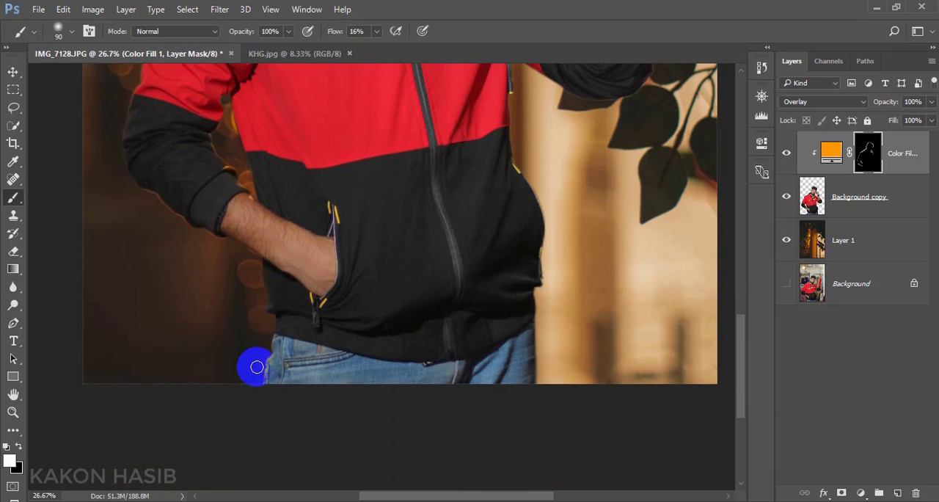
{"action": "left_click_drag", "start_coordinate": [263, 348], "coordinate": [266, 348]}
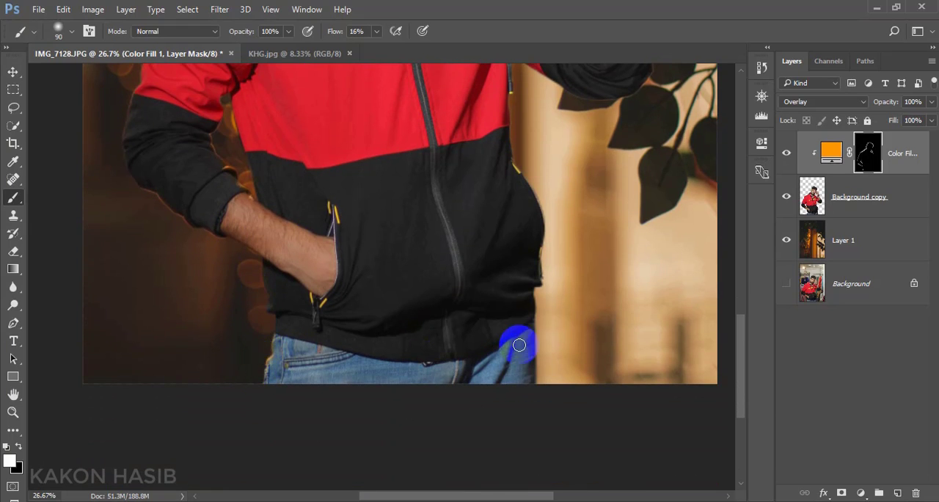
{"action": "scroll", "coordinate": [519, 343], "scroll_direction": "up", "scroll_amount": 3}
{"action": "mouse_move", "coordinate": [546, 297]}
{"action": "left_mouse_down"}
{"action": "mouse_move", "coordinate": [575, 234]}
{"action": "mouse_move", "coordinate": [567, 194]}
{"action": "mouse_move", "coordinate": [602, 204]}
{"action": "mouse_move", "coordinate": [588, 206]}
{"action": "mouse_move", "coordinate": [617, 204]}
{"action": "mouse_move", "coordinate": [639, 194]}
{"action": "mouse_move", "coordinate": [657, 162]}
{"action": "left_mouse_up"}
{"action": "scroll", "coordinate": [655, 212], "scroll_direction": "down", "scroll_amount": 5}
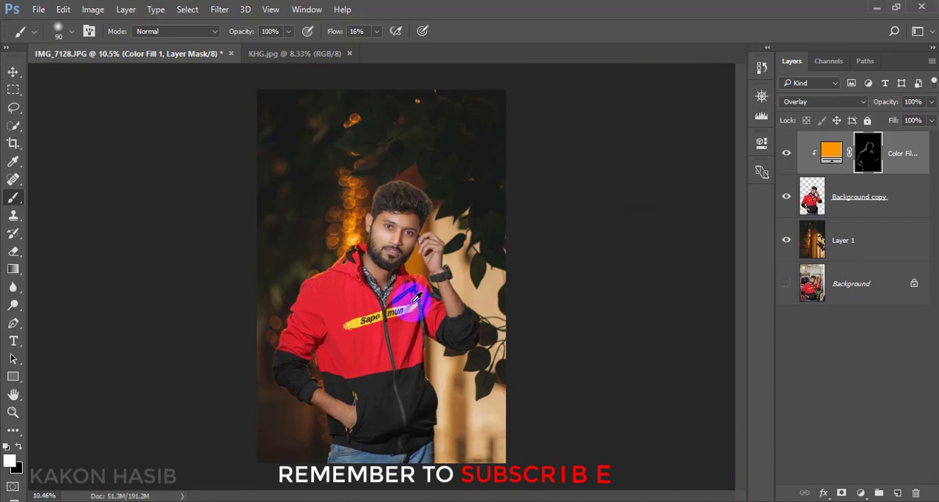
{"action": "scroll", "coordinate": [412, 301], "scroll_direction": "up", "scroll_amount": 1}
{"action": "scroll", "coordinate": [412, 301], "scroll_direction": "down", "scroll_amount": 1}
{"action": "scroll", "coordinate": [412, 301], "scroll_direction": "up", "scroll_amount": 1}
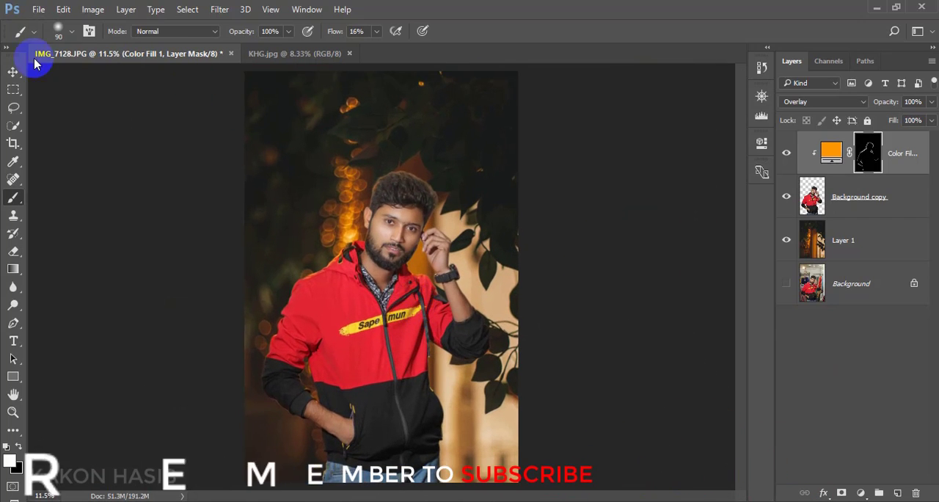
- Flatten the image and duplicate the flattened Background layer
{"action": "left_click", "coordinate": [13, 71]}
{"action": "scroll", "coordinate": [460, 276], "scroll_direction": "down", "scroll_amount": 1}
{"action": "scroll", "coordinate": [461, 276], "scroll_direction": "up", "scroll_amount": 1}
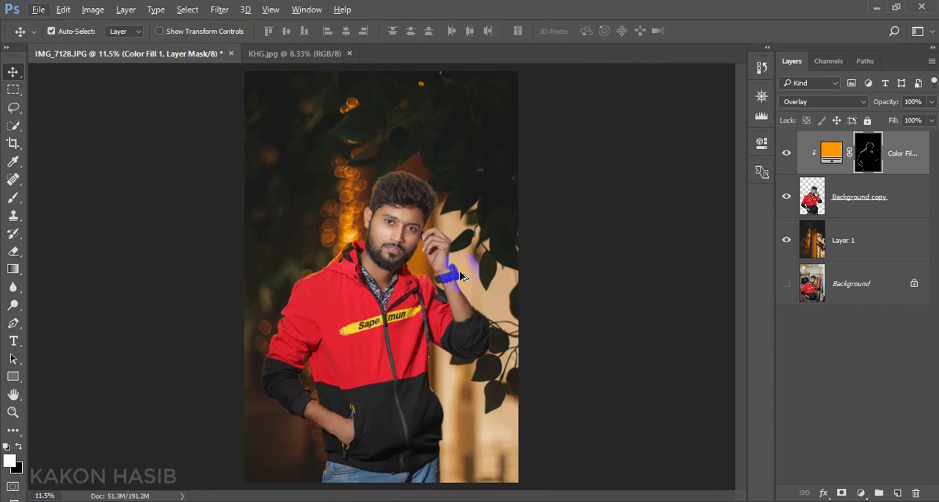
{"action": "right_click", "coordinate": [851, 283]}
{"action": "key", "text": "Escape"}
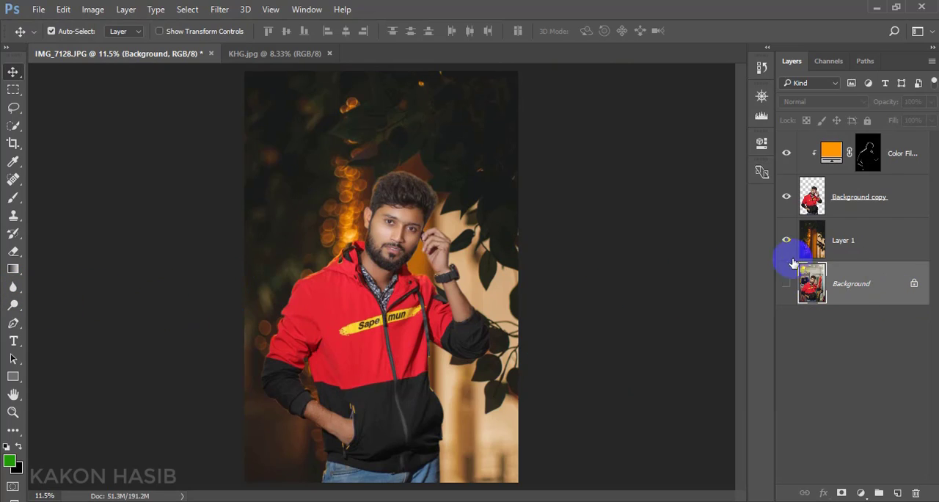
{"action": "right_click", "coordinate": [864, 291]}
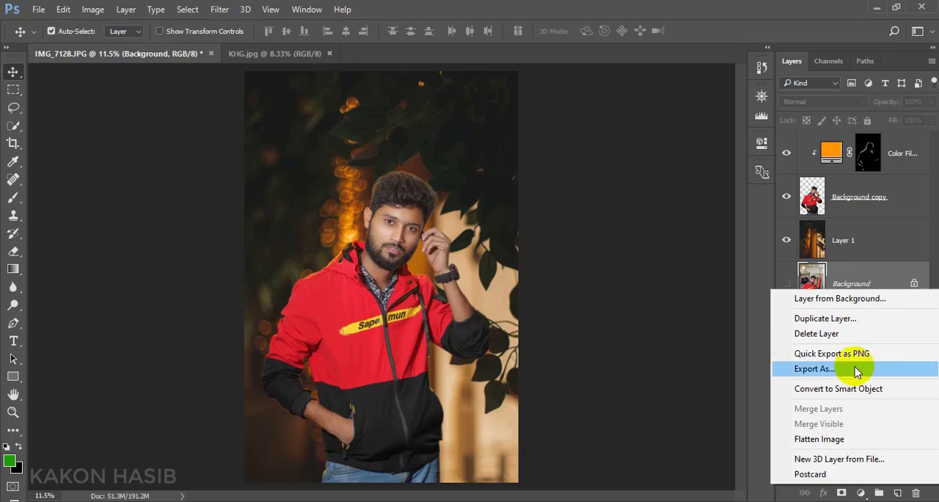
{"action": "left_click", "coordinate": [829, 439]}
{"action": "left_click", "coordinate": [391, 202]}
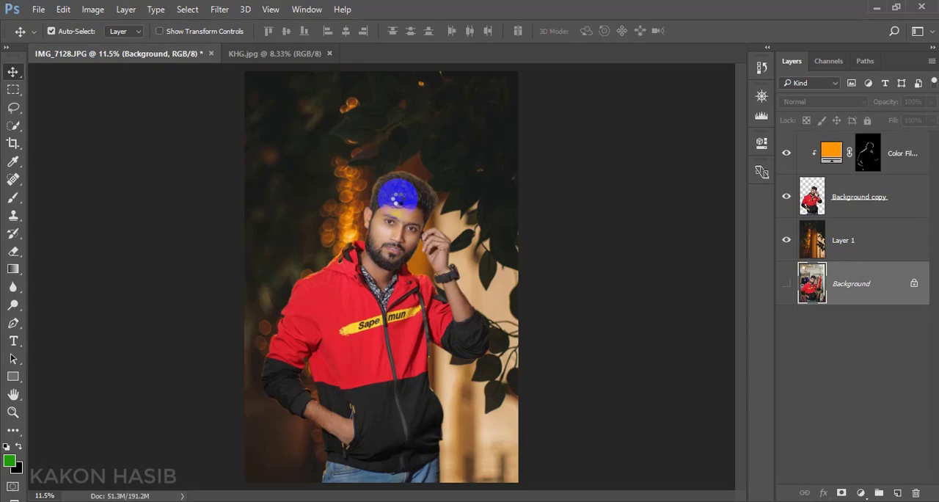
{"action": "key", "text": "ctrl+0"}
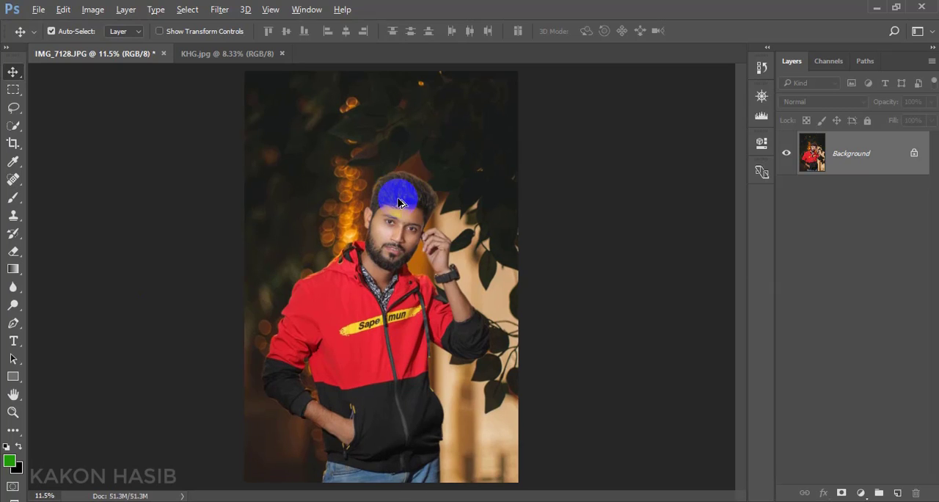
{"action": "left_click_drag", "start_coordinate": [866, 158], "coordinate": [893, 490]}
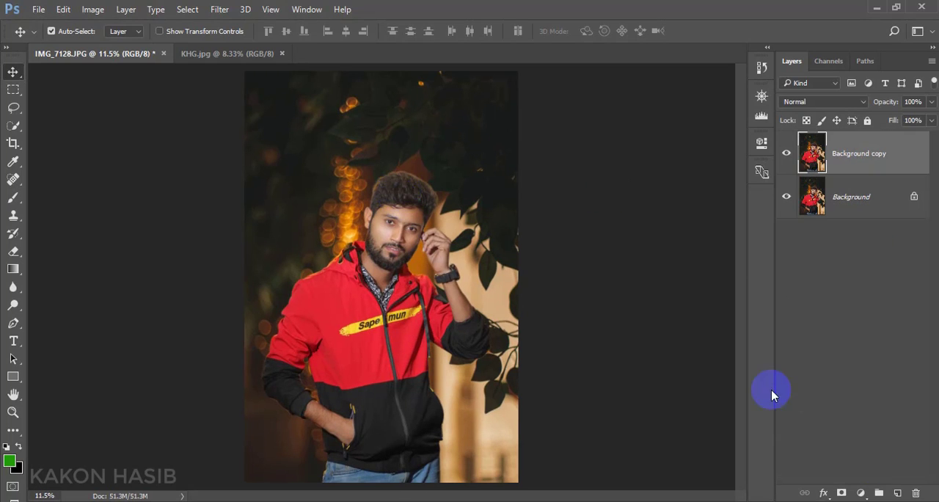
- In the Camera Raw Filter, set Highlights -8, Shadows +20, Blacks -3 and Clarity +10, and raise the sharpening amount slightly
{"action": "left_click", "coordinate": [219, 8]}
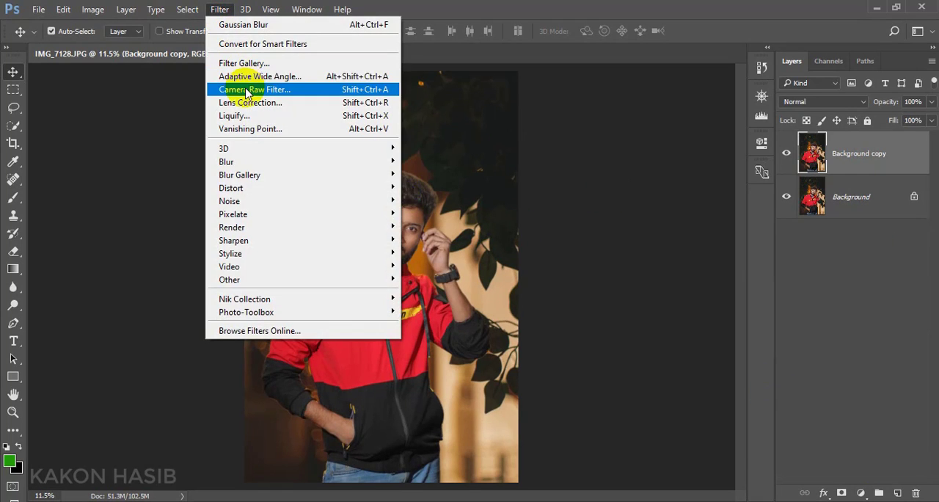
{"action": "left_click", "coordinate": [243, 89]}
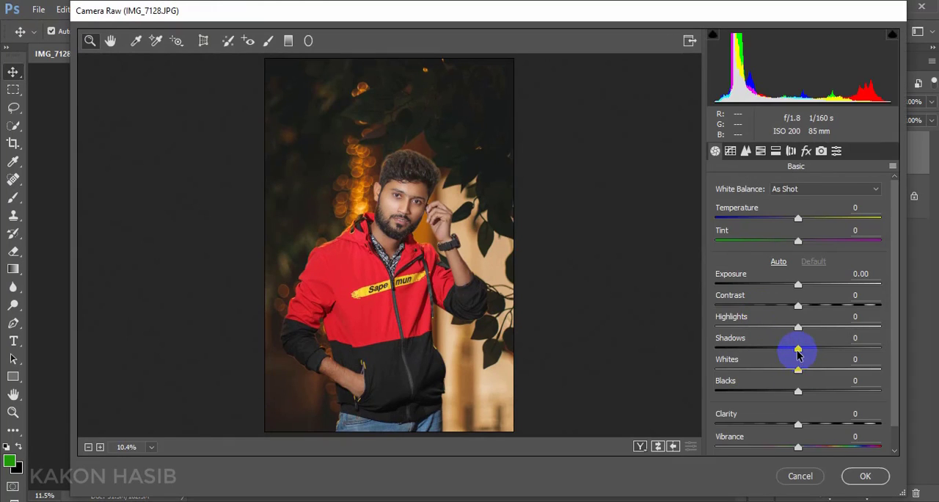
{"action": "left_click_drag", "start_coordinate": [802, 350], "coordinate": [814, 353]}
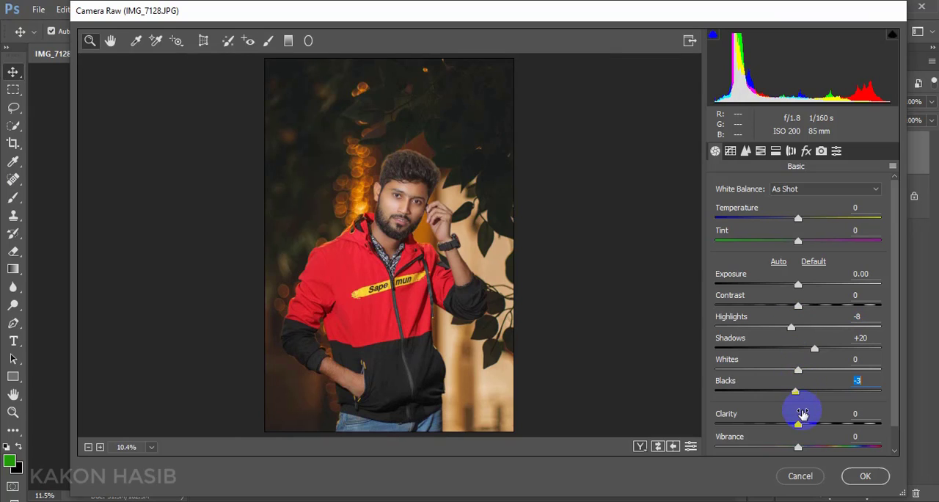
{"action": "left_click", "coordinate": [745, 150]}
{"action": "left_click_drag", "start_coordinate": [717, 208], "coordinate": [726, 209]}
- Set the HSL hues to Reds -5 and Yellows -27, and the saturations to Reds +10, Oranges +6, Yellows +8 and Greens -33
{"action": "left_click", "coordinate": [760, 150]}
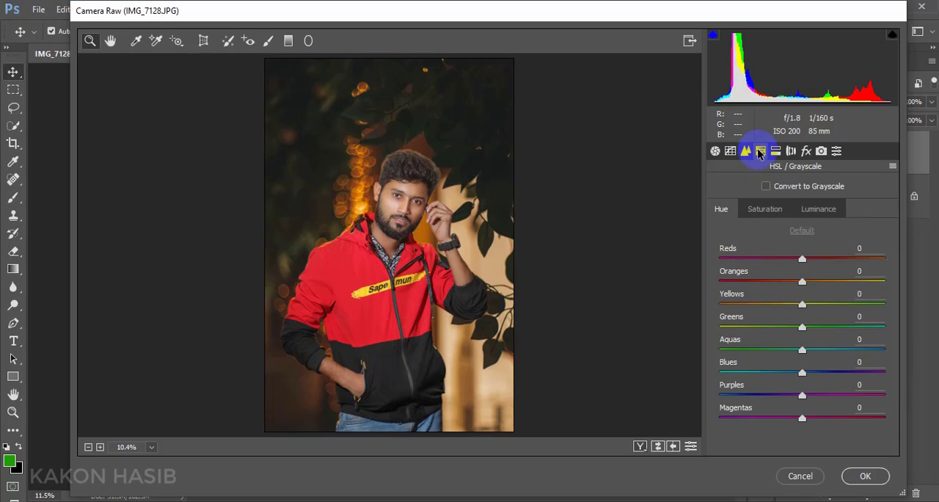
{"action": "left_click_drag", "start_coordinate": [805, 307], "coordinate": [783, 309]}
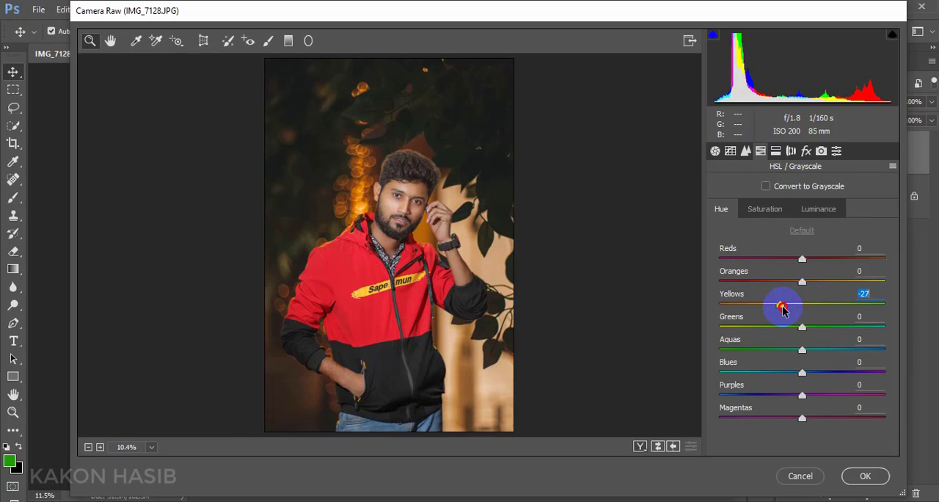
{"action": "left_click_drag", "start_coordinate": [803, 257], "coordinate": [797, 260]}
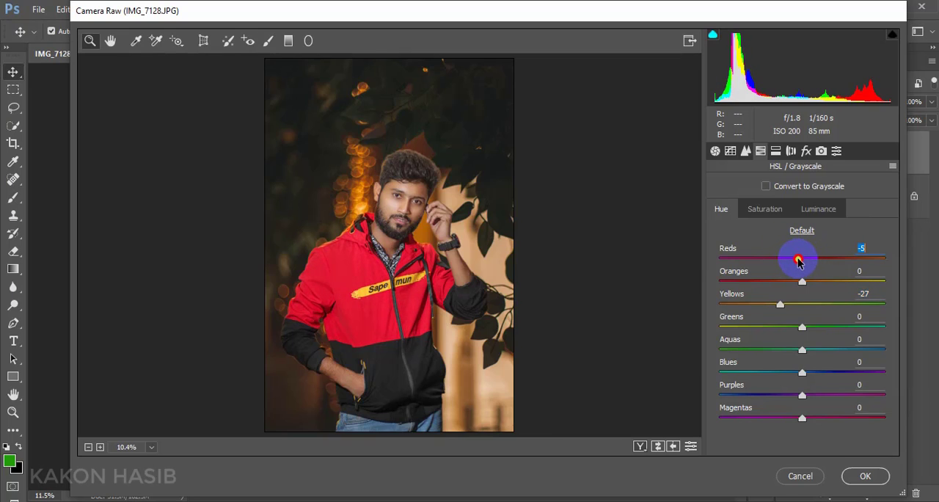
{"action": "left_click", "coordinate": [767, 208]}
{"action": "left_click_drag", "start_coordinate": [811, 262], "coordinate": [808, 266]}
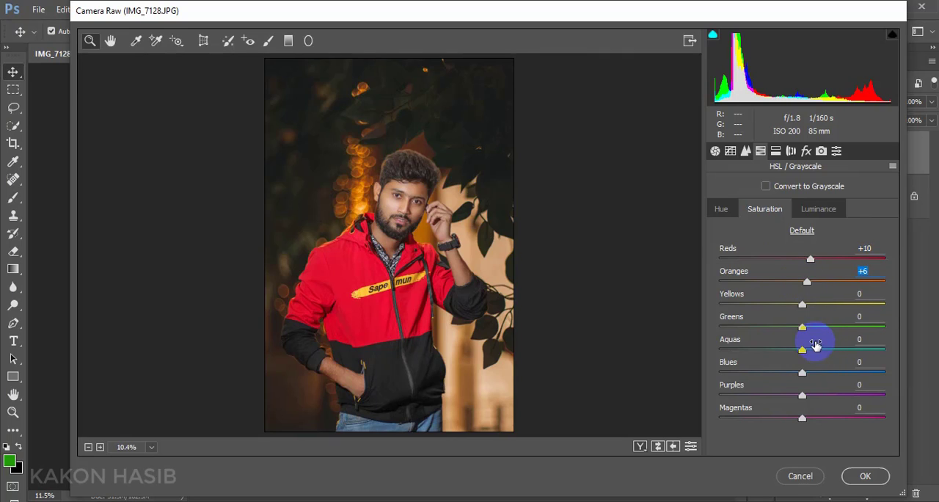
{"action": "left_click_drag", "start_coordinate": [804, 330], "coordinate": [810, 304]}
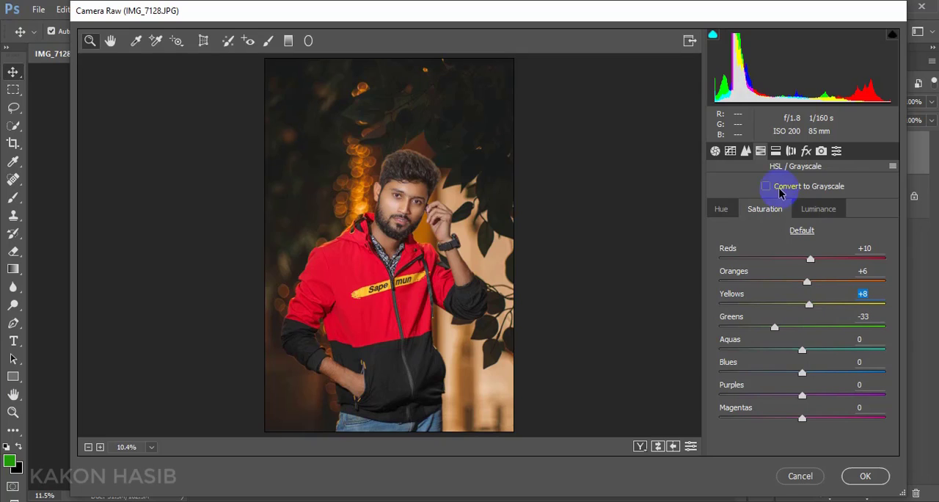
- Apply split toning with highlights at hue 57 and saturation 5, and shadows saturation at 5
{"action": "left_click", "coordinate": [776, 150]}
{"action": "left_click_drag", "start_coordinate": [720, 231], "coordinate": [729, 233]}
{"action": "left_click_drag", "start_coordinate": [720, 206], "coordinate": [744, 210]}
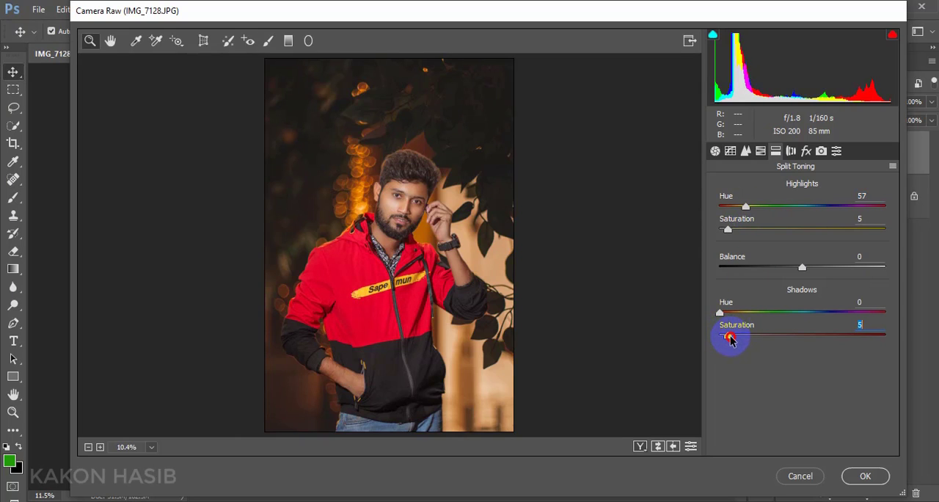
- Set Dehaze to +1 and the post-crop vignetting amount to -5, and apply the Camera Raw adjustments
{"action": "left_click", "coordinate": [805, 151]}
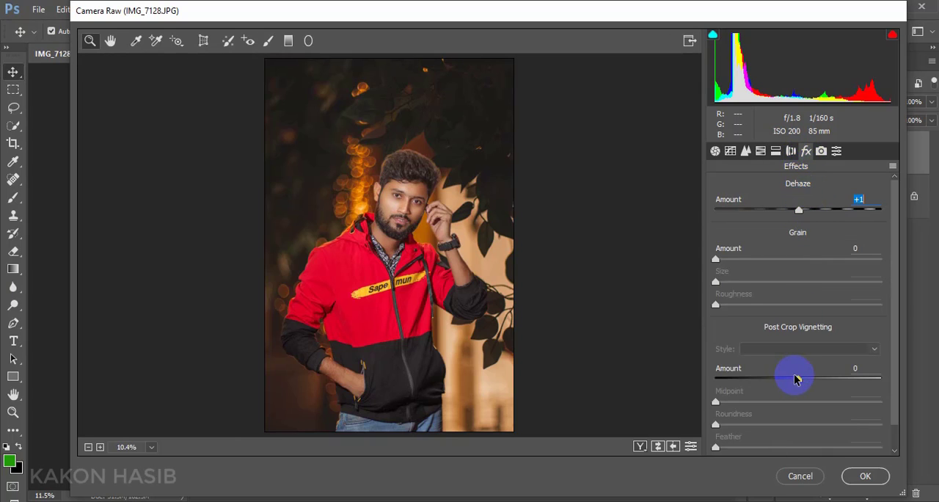
{"action": "left_click_drag", "start_coordinate": [799, 380], "coordinate": [799, 374]}
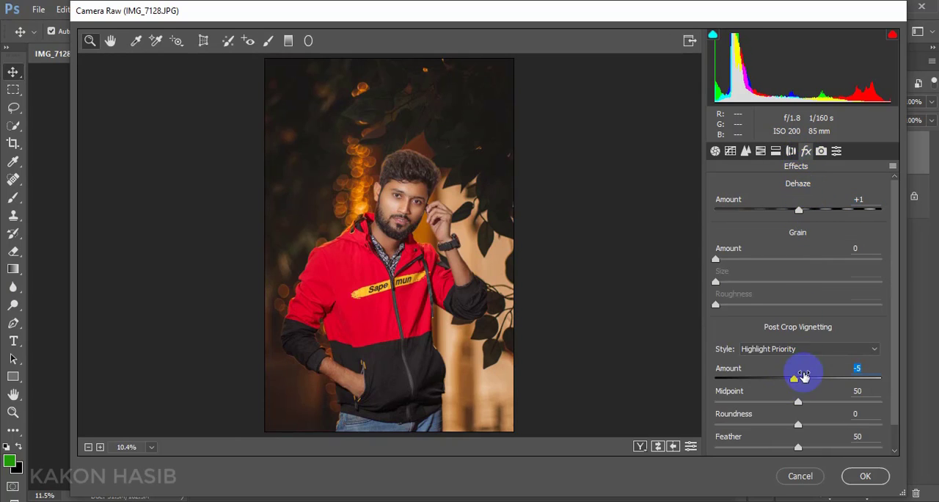
{"action": "left_click", "coordinate": [860, 476]}
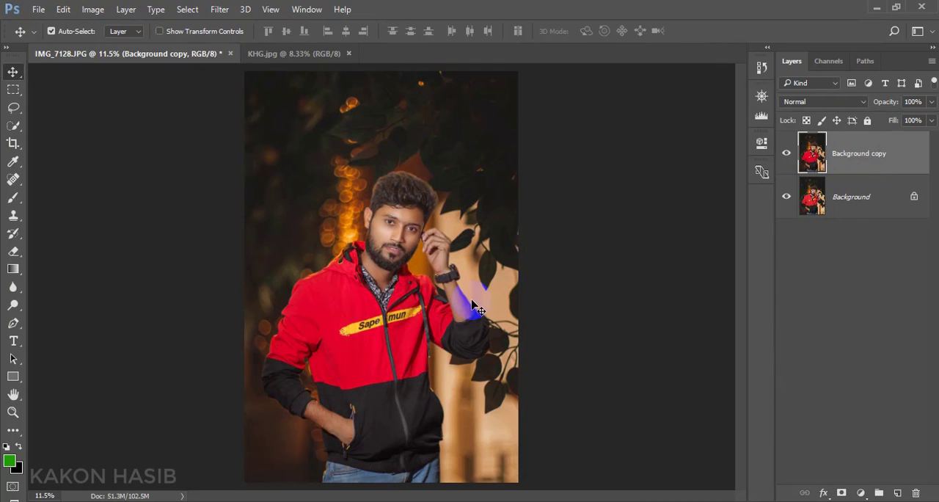
- Lighten the skin around the nose bridge and under the eyes with a 100 px Dodge tool at Midtones, 27% exposure
{"action": "right_click", "coordinate": [14, 307]}
{"action": "left_click", "coordinate": [52, 305]}
{"action": "scroll", "coordinate": [377, 238], "scroll_direction": "up", "scroll_amount": 8}
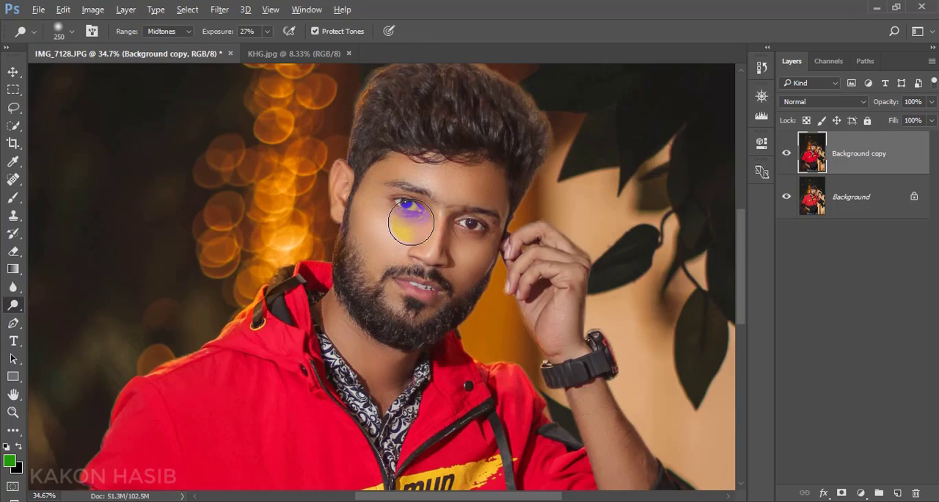
{"action": "scroll", "coordinate": [465, 220], "scroll_direction": "up", "scroll_amount": 6}
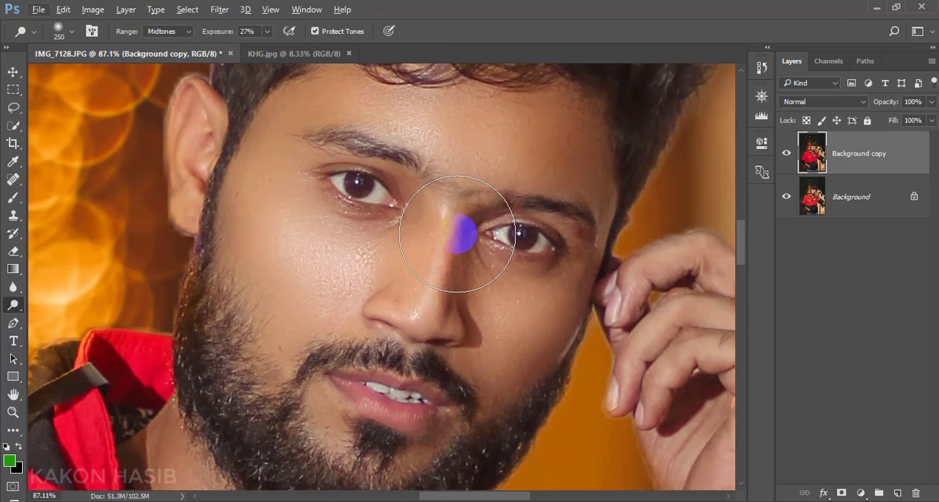
{"action": "key", "text": "bracketleft"}
{"action": "key", "text": "bracketleft"}
{"action": "key", "text": "bracketleft"}
{"action": "mouse_move", "coordinate": [454, 226]}
{"action": "left_mouse_down"}
{"action": "mouse_move", "coordinate": [434, 285]}
{"action": "mouse_move", "coordinate": [429, 274]}
{"action": "mouse_move", "coordinate": [480, 245]}
{"action": "mouse_move", "coordinate": [415, 254]}
{"action": "left_mouse_up"}
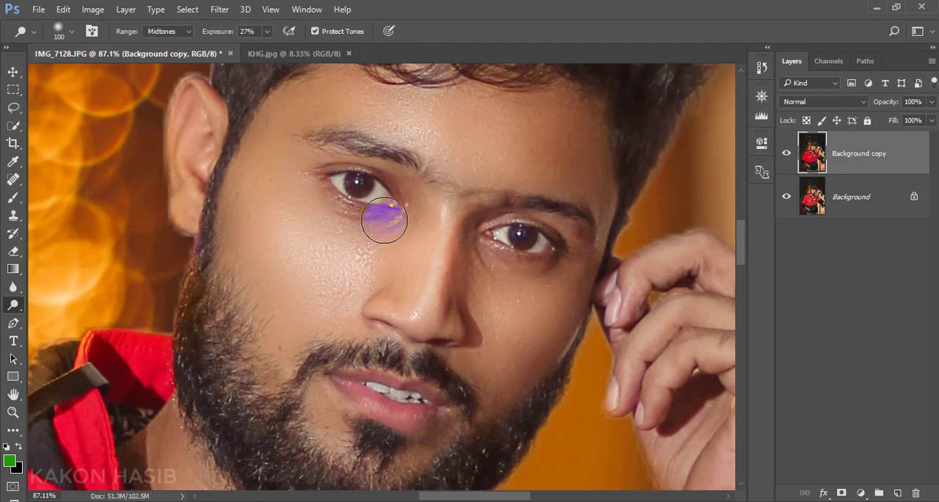
- Brighten the irises of both eyes with the Dodge tool at a 20 px brush size
{"action": "scroll", "coordinate": [371, 202], "scroll_direction": "up", "scroll_amount": 4}
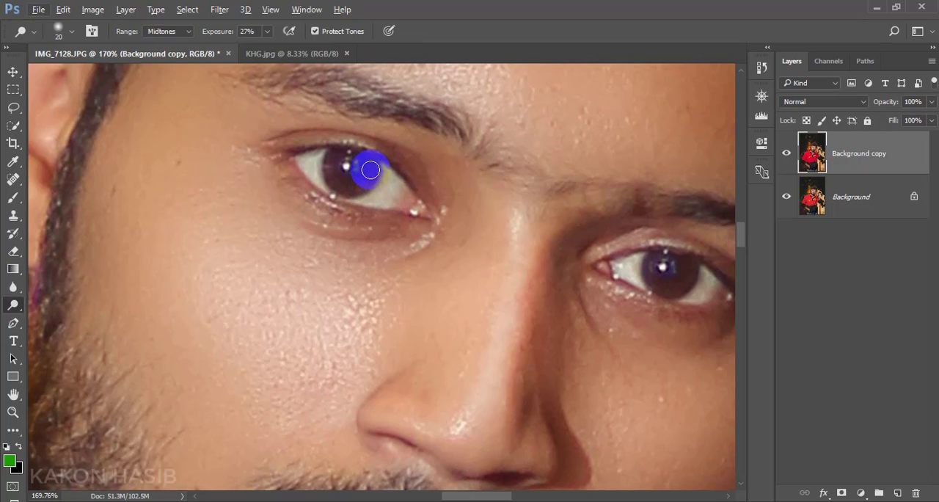
{"action": "mouse_move", "coordinate": [352, 189]}
{"action": "left_mouse_down"}
{"action": "mouse_move", "coordinate": [331, 166]}
{"action": "mouse_move", "coordinate": [347, 190]}
{"action": "mouse_move", "coordinate": [368, 179]}
{"action": "left_mouse_up"}
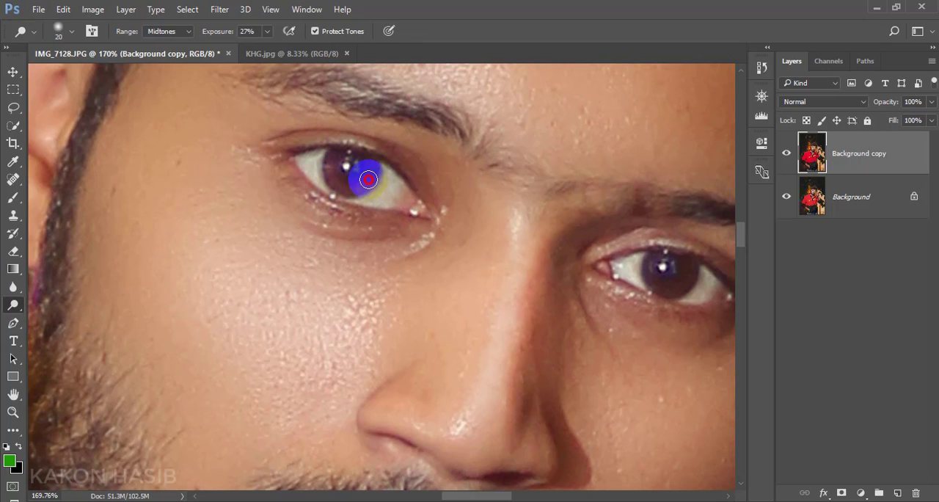
{"action": "mouse_move", "coordinate": [682, 265]}
{"action": "left_mouse_down"}
{"action": "mouse_move", "coordinate": [692, 267]}
{"action": "mouse_move", "coordinate": [653, 266]}
{"action": "mouse_move", "coordinate": [667, 279]}
{"action": "mouse_move", "coordinate": [691, 268]}
{"action": "mouse_move", "coordinate": [672, 279]}
{"action": "mouse_move", "coordinate": [652, 269]}
{"action": "mouse_move", "coordinate": [674, 282]}
{"action": "left_mouse_up"}
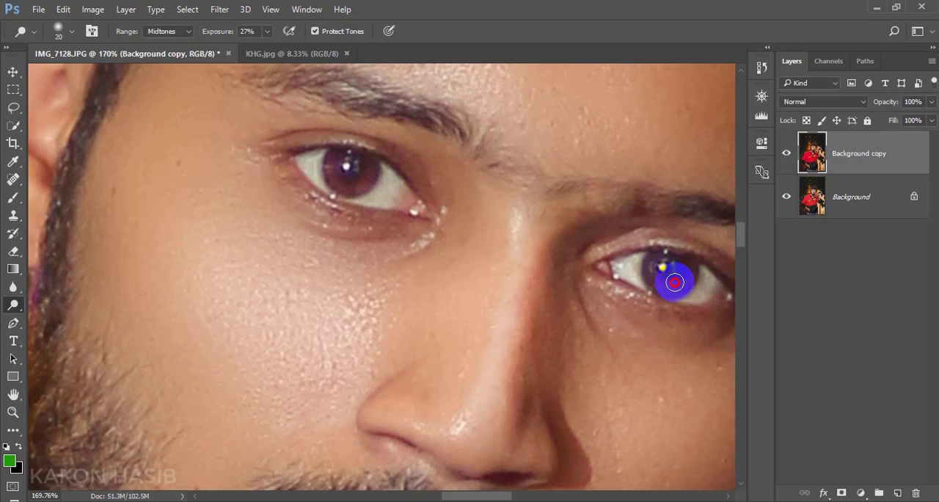
{"action": "scroll", "coordinate": [562, 279], "scroll_direction": "down", "scroll_amount": 5}
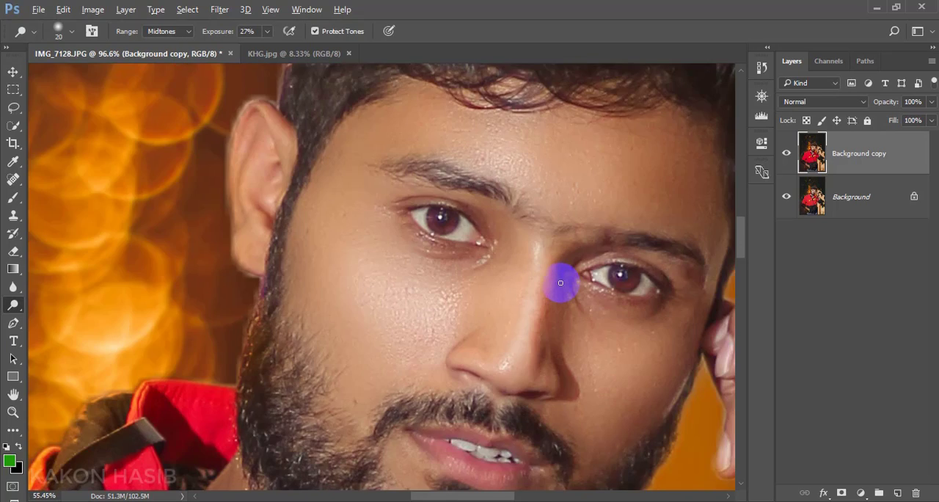
{"action": "scroll", "coordinate": [562, 280], "scroll_direction": "down", "scroll_amount": 5}
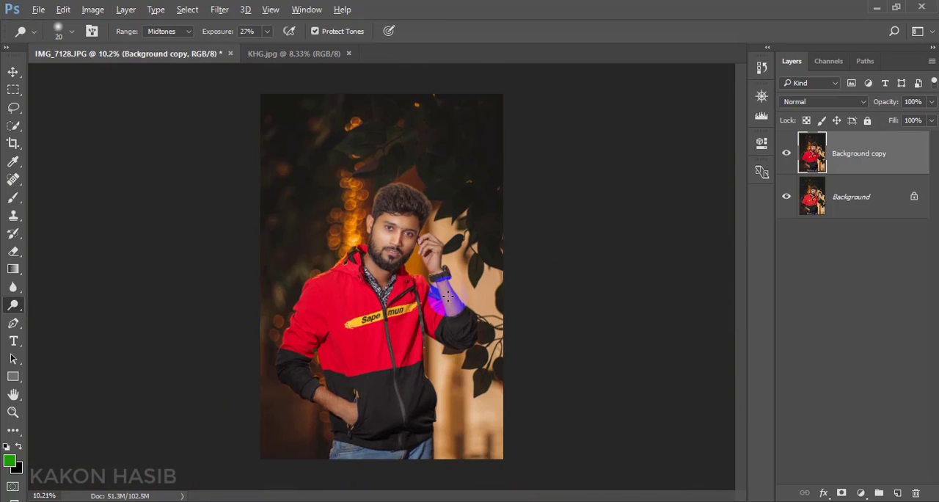
- Add a Photo Filter adjustment layer using Warming Filter (81) at 25% density
{"action": "scroll", "coordinate": [444, 295], "scroll_direction": "up", "scroll_amount": 1}
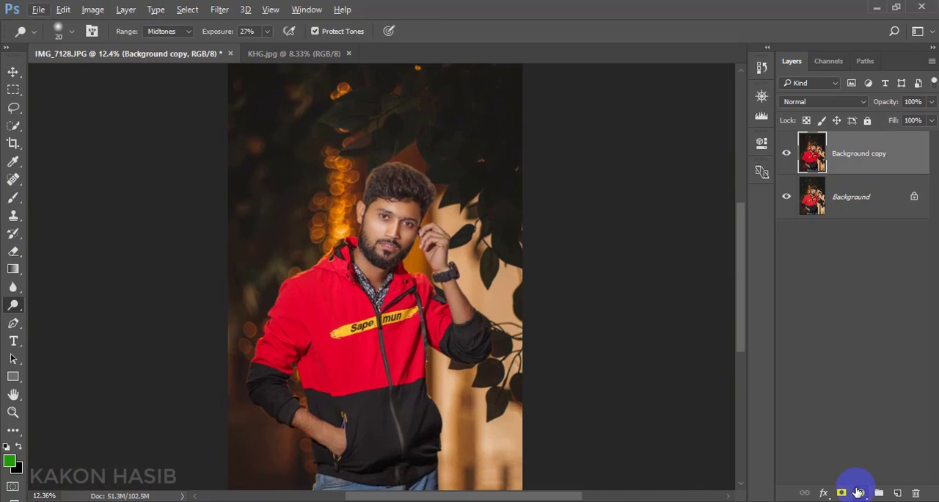
{"action": "left_click", "coordinate": [861, 492]}
{"action": "left_click", "coordinate": [844, 366]}
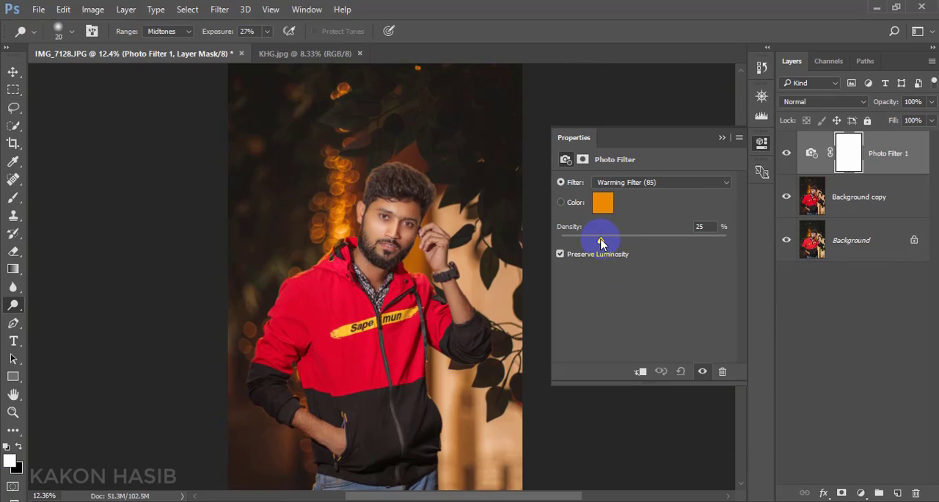
{"action": "left_click", "coordinate": [625, 183]}
{"action": "left_click", "coordinate": [626, 195]}
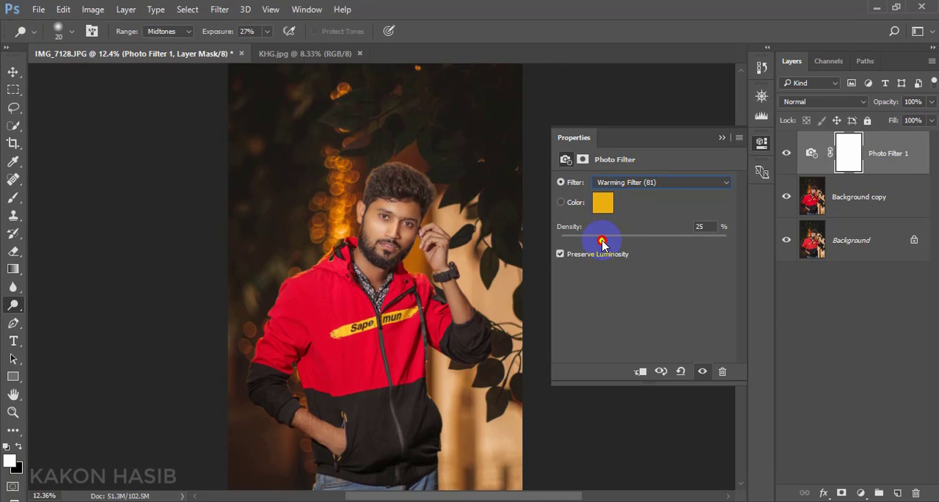
{"action": "left_click", "coordinate": [722, 138]}
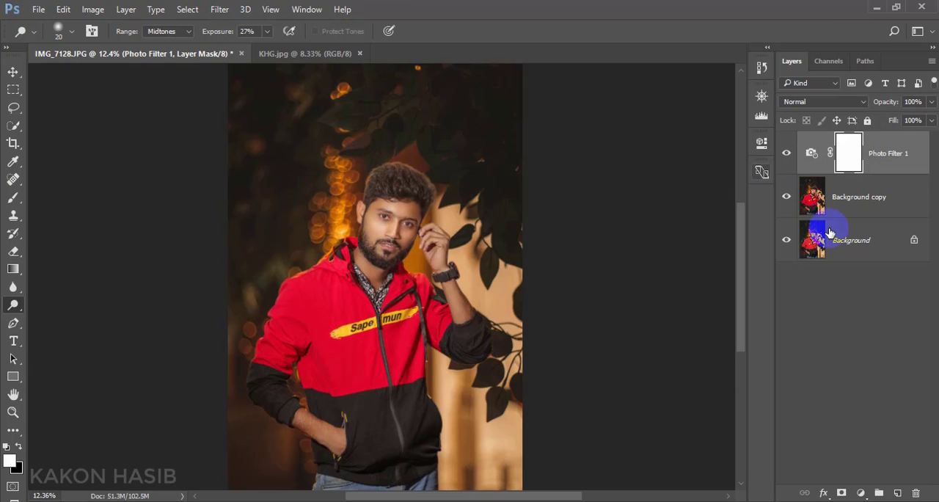
- Flatten the photo filter and image layers into a single Background layer
{"action": "scroll", "coordinate": [492, 249], "scroll_direction": "down", "scroll_amount": 1}
{"action": "scroll", "coordinate": [465, 256], "scroll_direction": "up", "scroll_amount": 1}
{"action": "scroll", "coordinate": [497, 279], "scroll_direction": "down", "scroll_amount": 1}
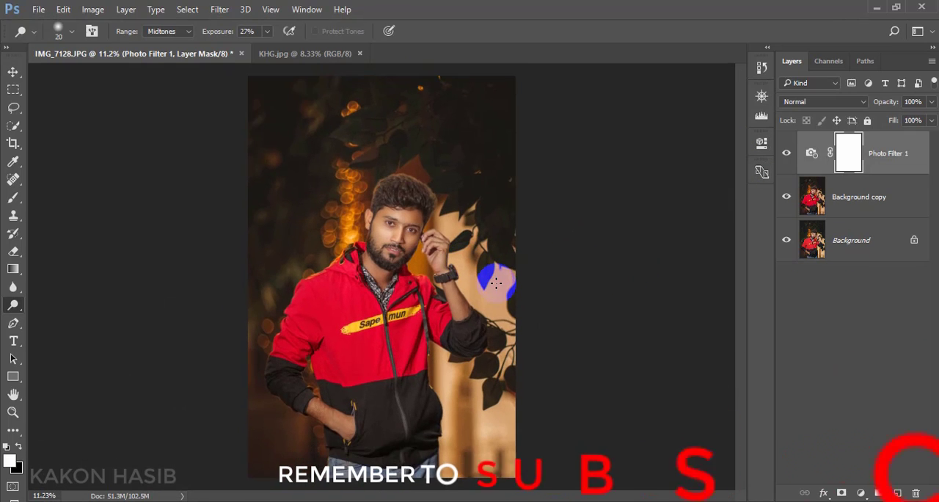
{"action": "right_click", "coordinate": [873, 252]}
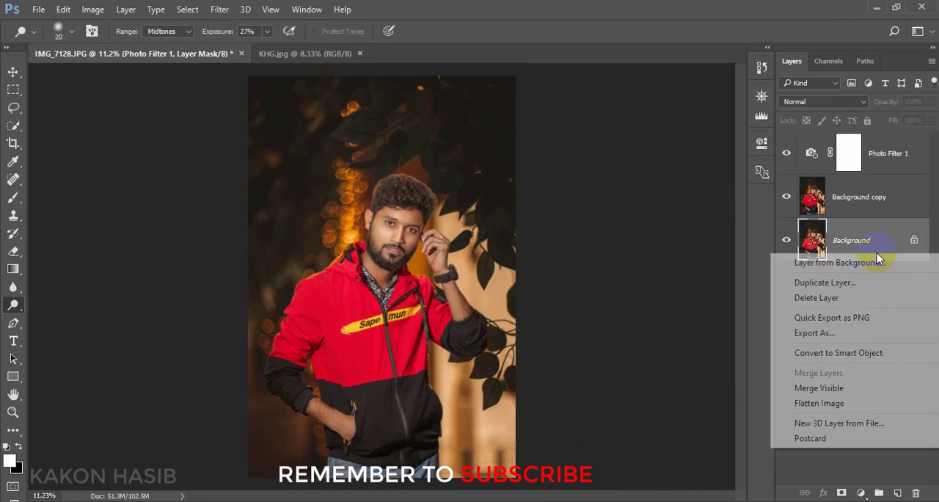
{"action": "left_click", "coordinate": [851, 403]}
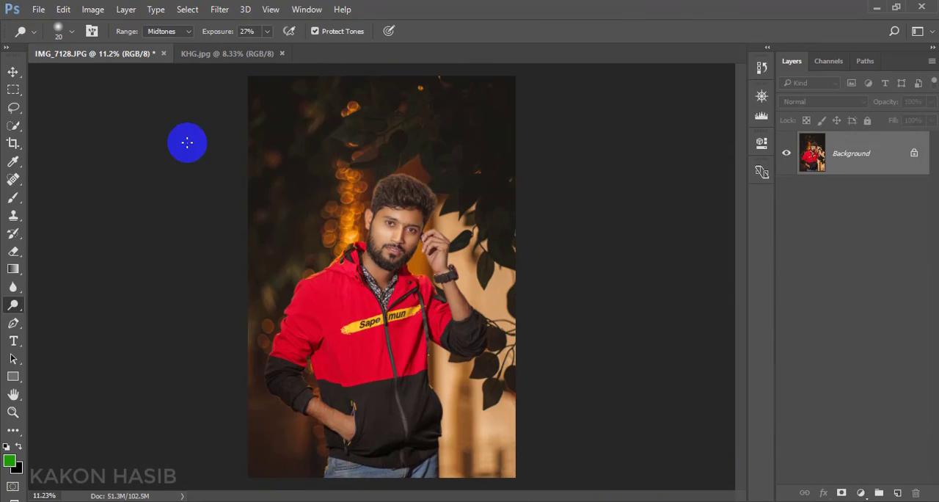
- Place the Overlay 21 light flare from the overlays folder in File Explorer into the IMG_7128.JPG document in Photoshop
{"action": "left_click", "coordinate": [10, 76]}
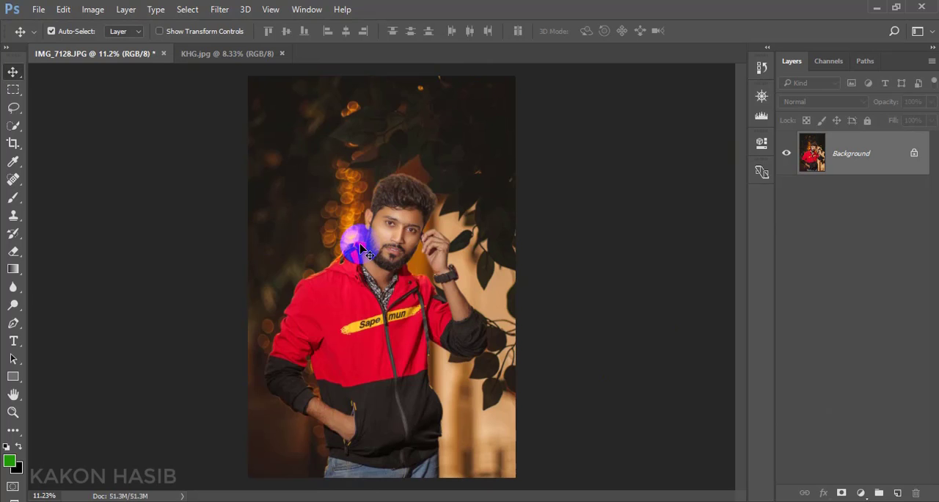
{"action": "key", "text": "alt+Tab"}
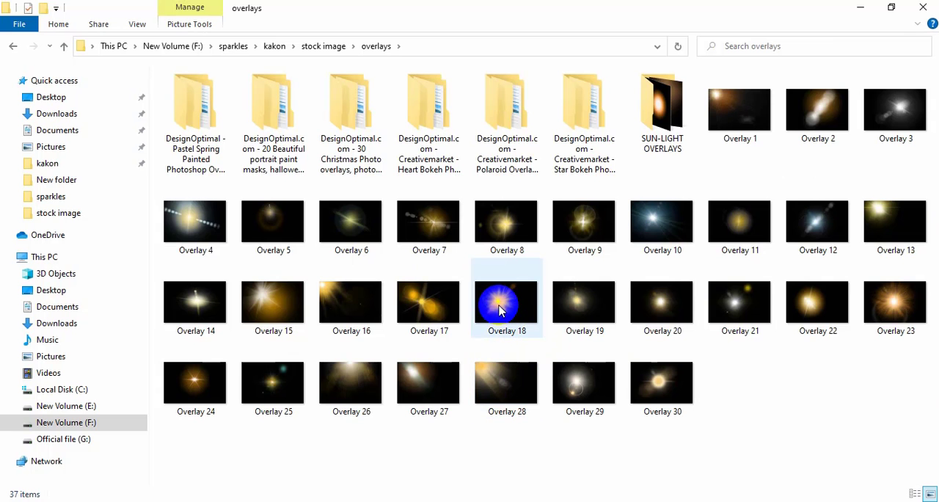
{"action": "left_click_drag", "start_coordinate": [740, 305], "coordinate": [375, 294]}
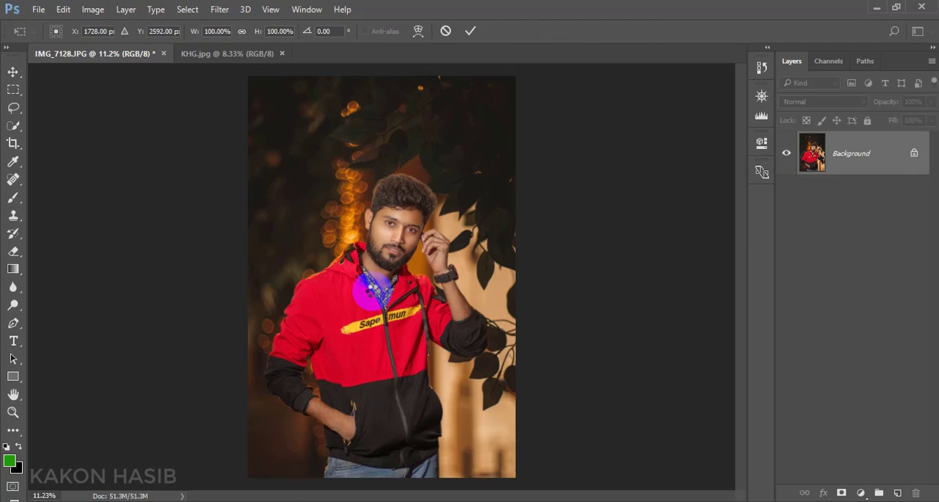
- Set the flare overlay's blend mode to Screen and position it over the photo's lower-right corner beside the jacket
{"action": "left_click", "coordinate": [817, 106]}
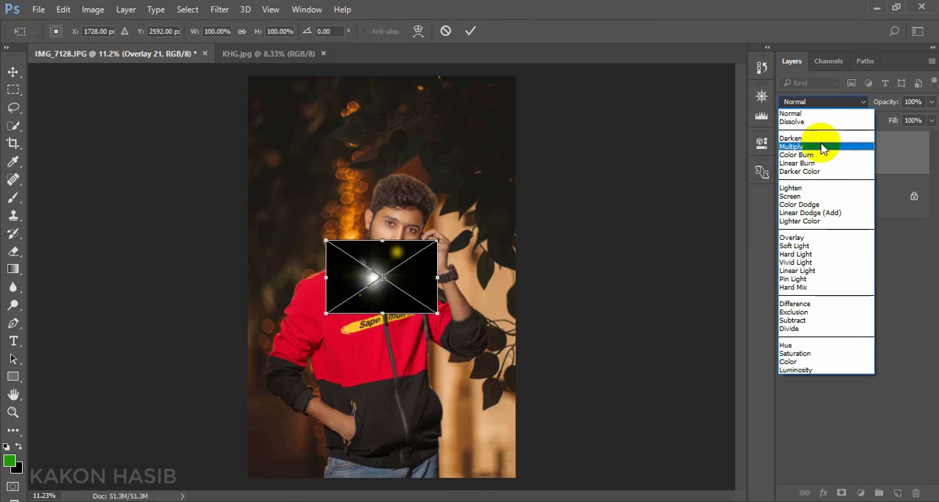
{"action": "left_click", "coordinate": [816, 202]}
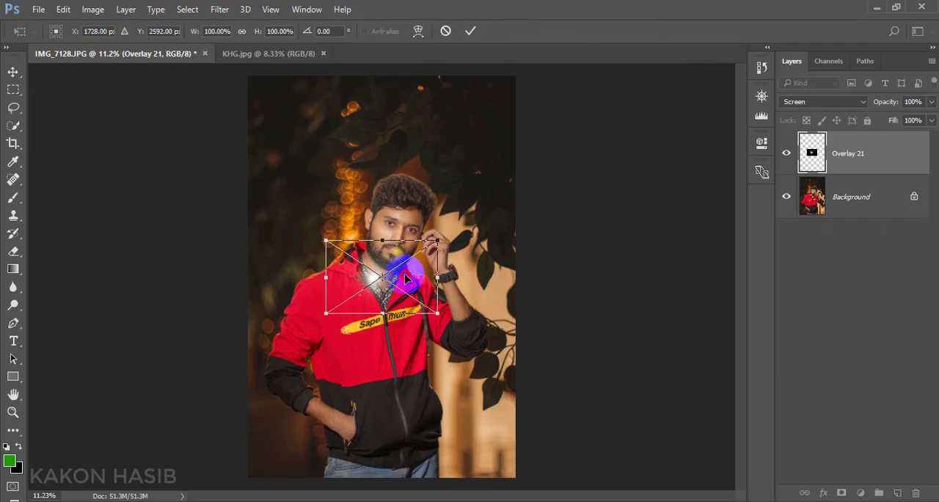
{"action": "left_click_drag", "start_coordinate": [405, 278], "coordinate": [521, 443]}
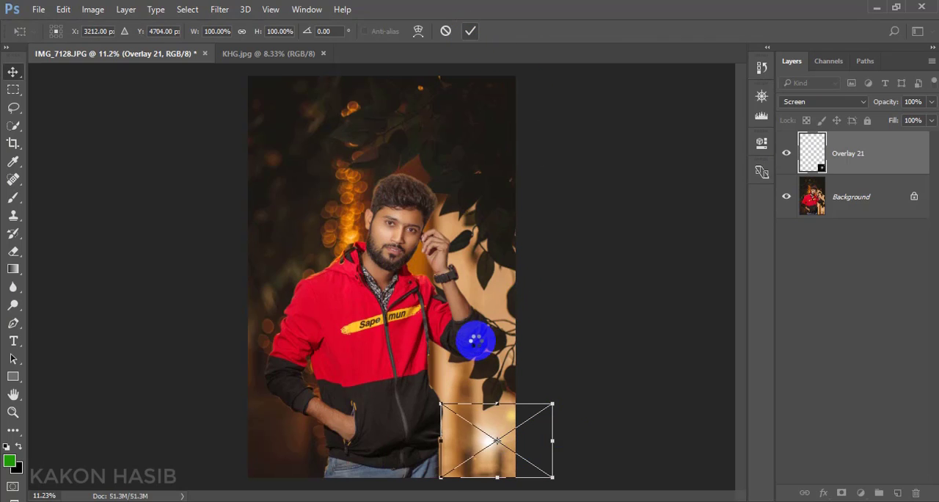
{"action": "key", "text": "Return"}
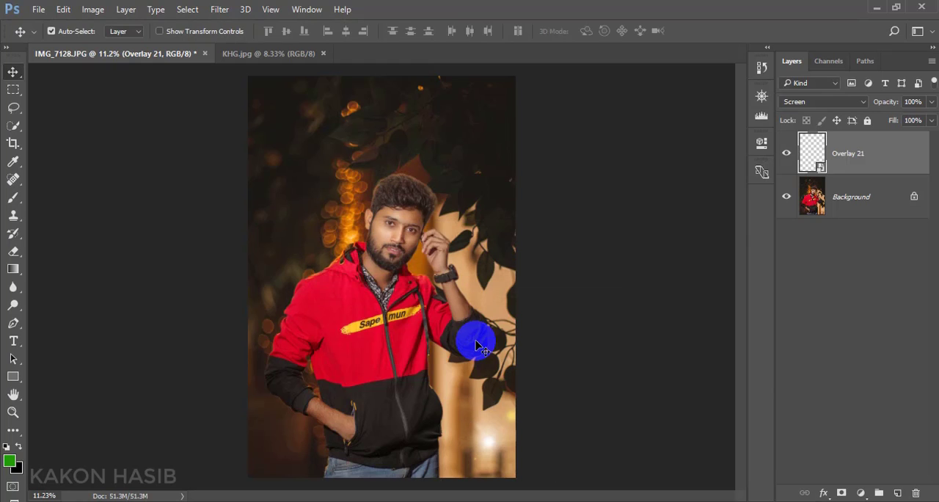
- Apply a Gaussian Blur with a 12.5 px radius to the flare overlay and flatten the image
{"action": "left_click", "coordinate": [227, 10]}
{"action": "mouse_move", "coordinate": [256, 161]}
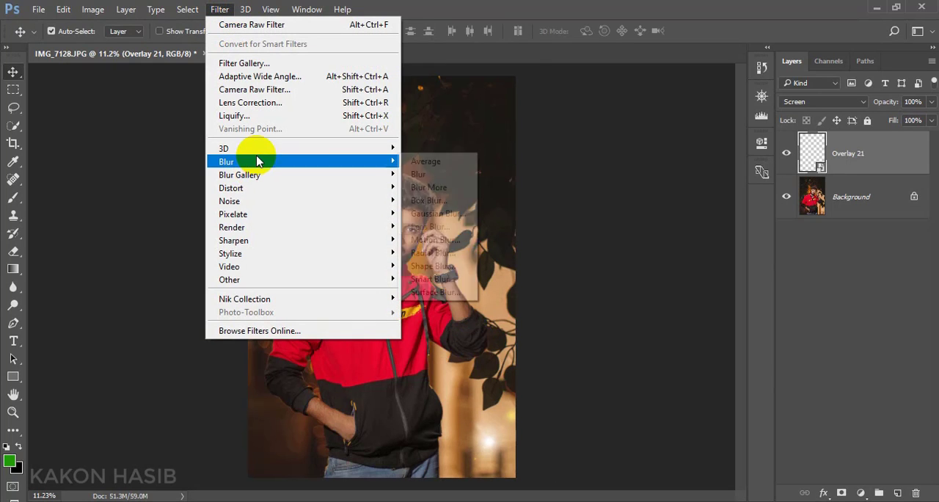
{"action": "left_click", "coordinate": [439, 214]}
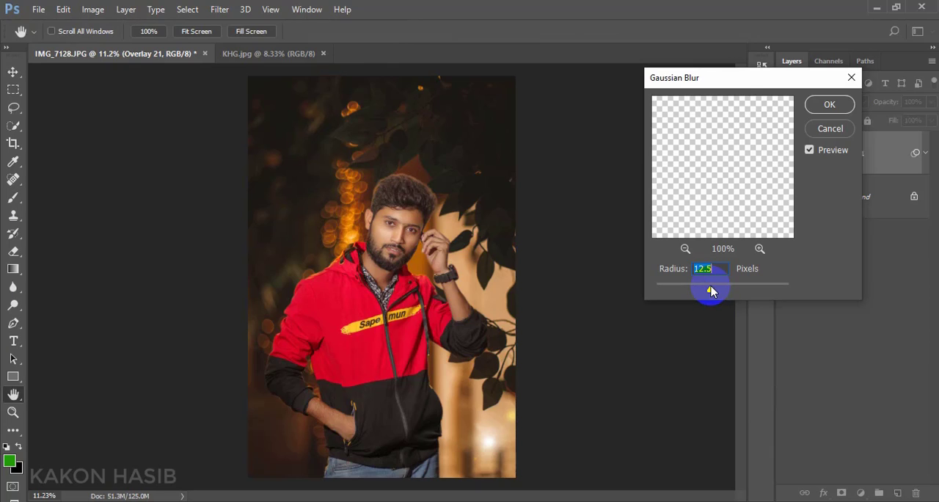
{"action": "left_click", "coordinate": [830, 105]}
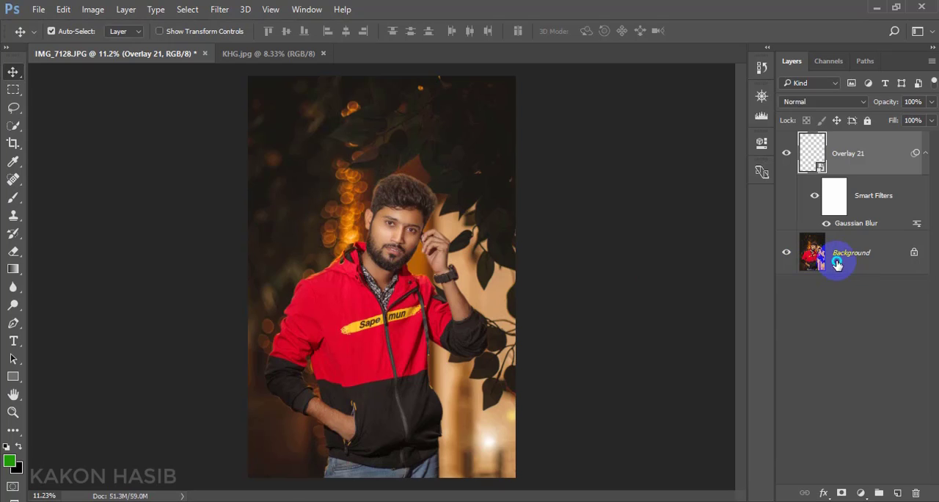
{"action": "right_click", "coordinate": [834, 261]}
{"action": "left_click", "coordinate": [858, 413]}
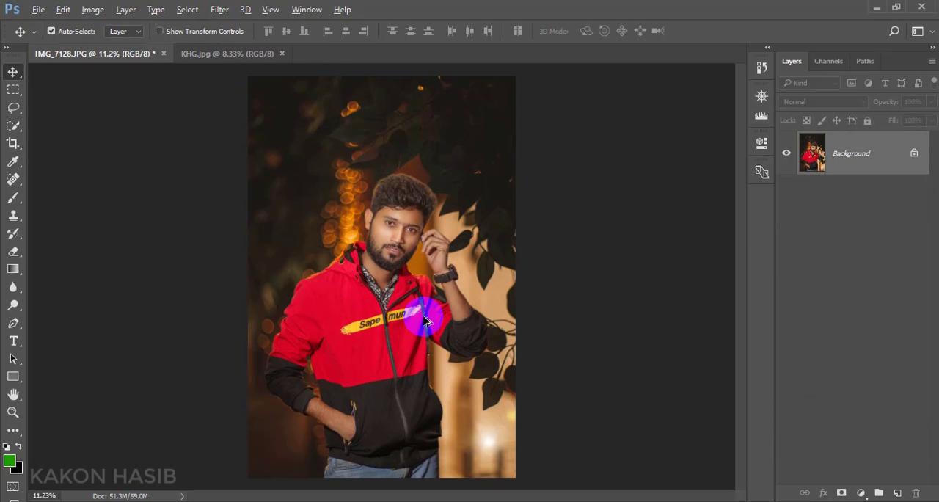